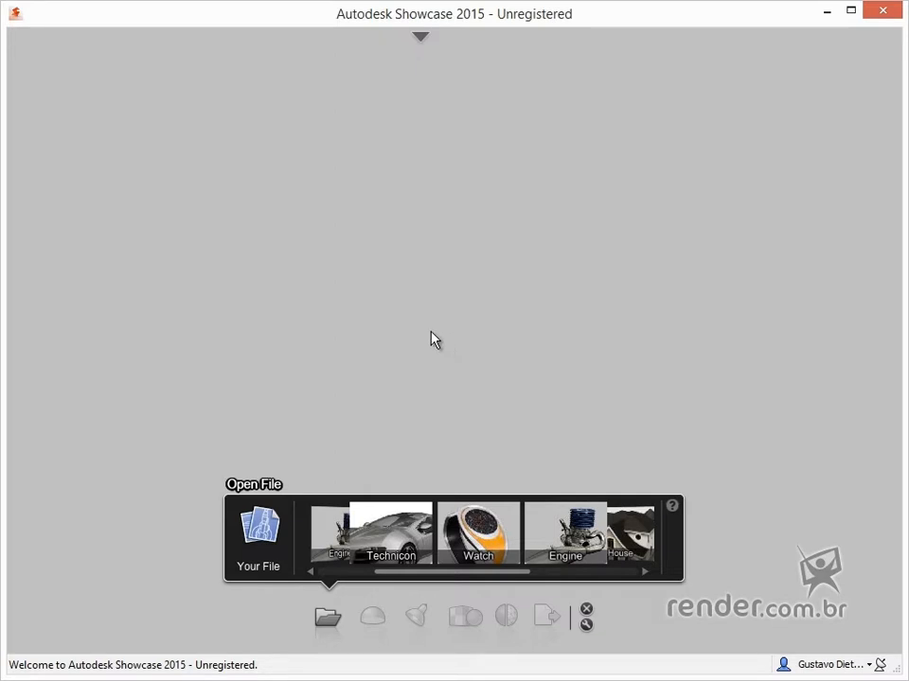
# Open the scene file cadeado.a3s from the m2a1 folder
pyautogui.click(420, 37)
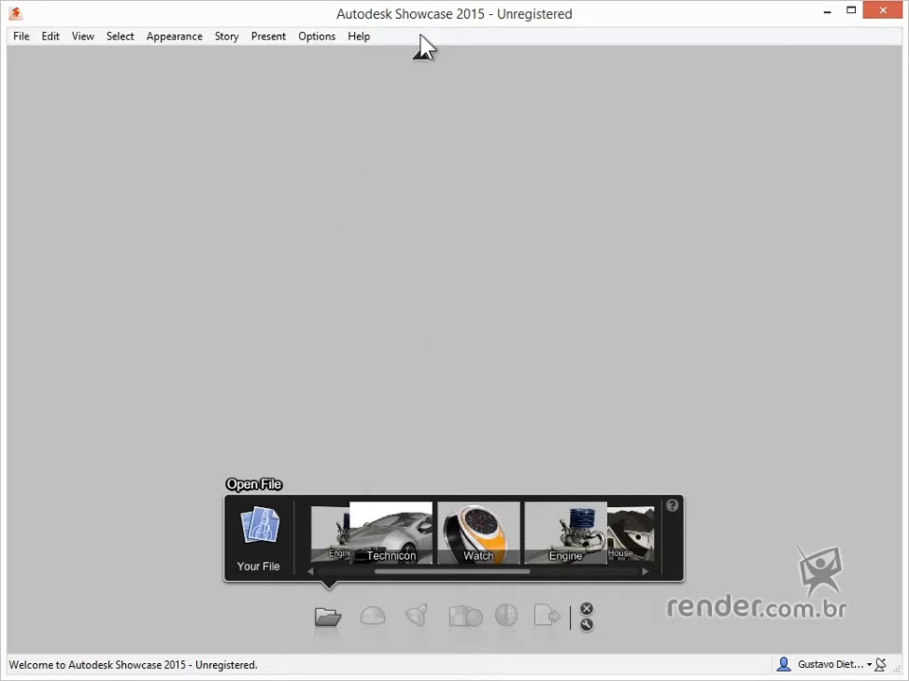
pyautogui.click(28, 39)
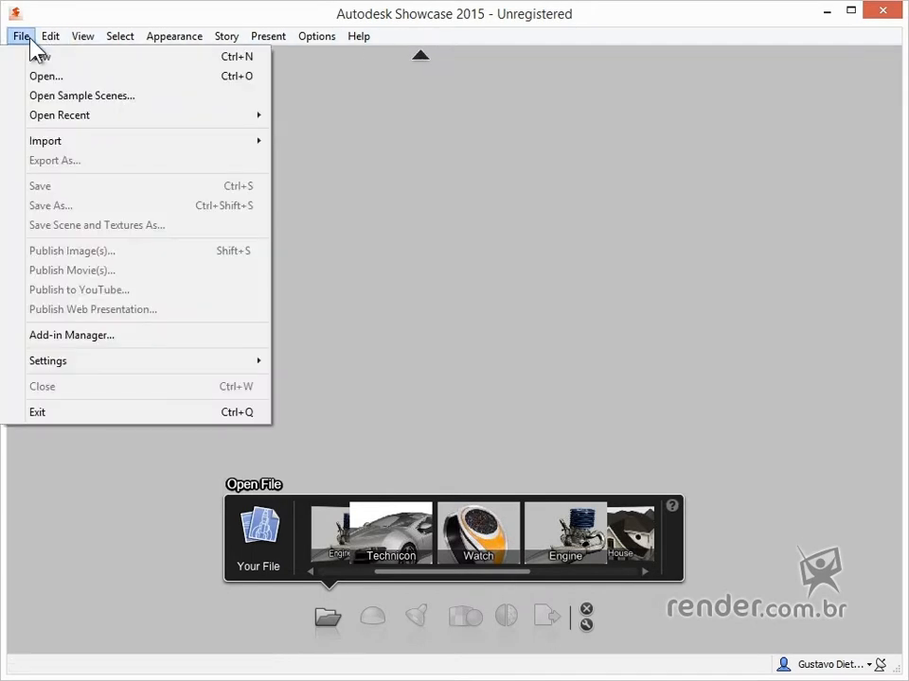
pyautogui.click(52, 76)
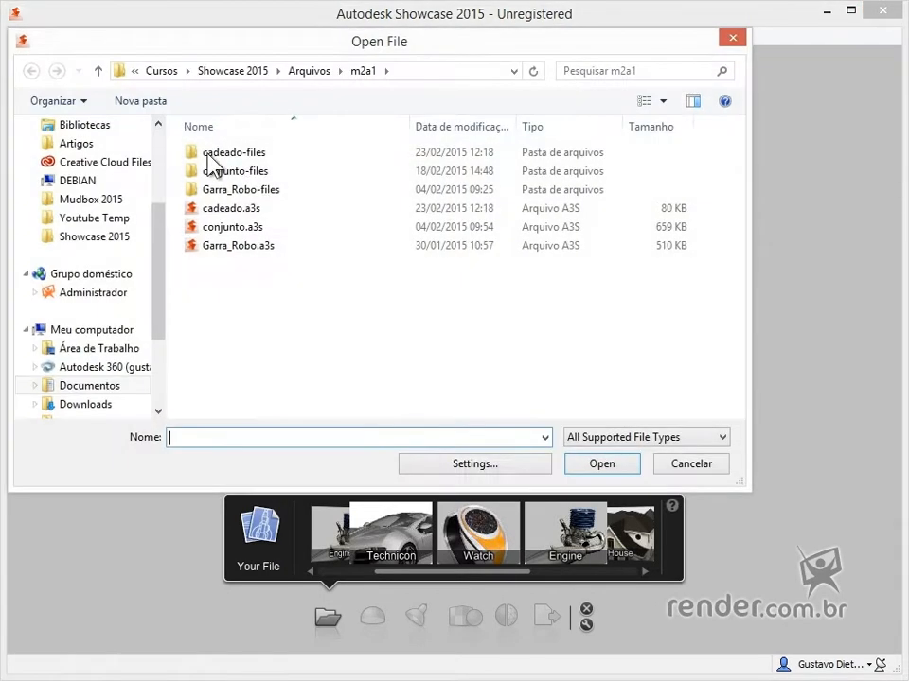
pyautogui.doubleClick(277, 208)
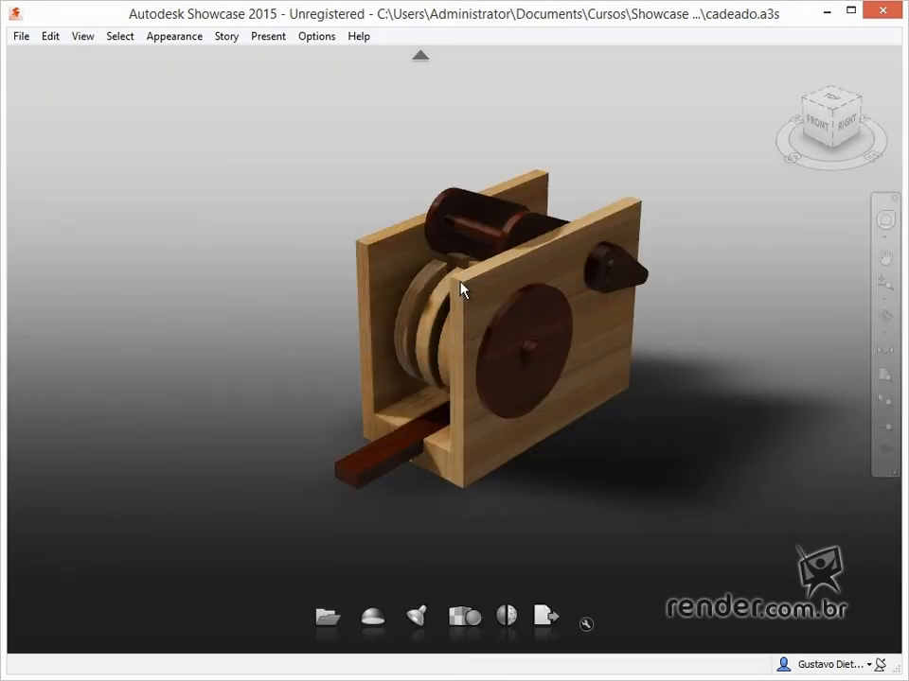
# Import the robot gripper file Garra_Robo.a3s into the open lock scene
pyautogui.scroll(4, 651, 308)
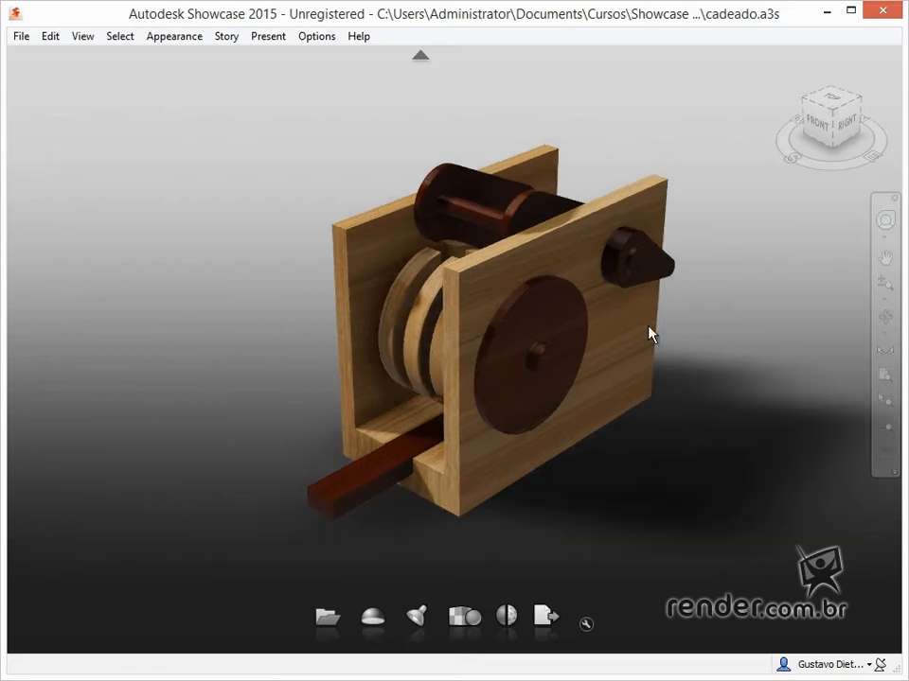
pyautogui.keyDown('shift'); pyautogui.moveTo(653, 328); pyautogui.dragTo(634, 313, button='middle'); pyautogui.keyUp('shift')
pyautogui.scroll(-4, 641, 321)
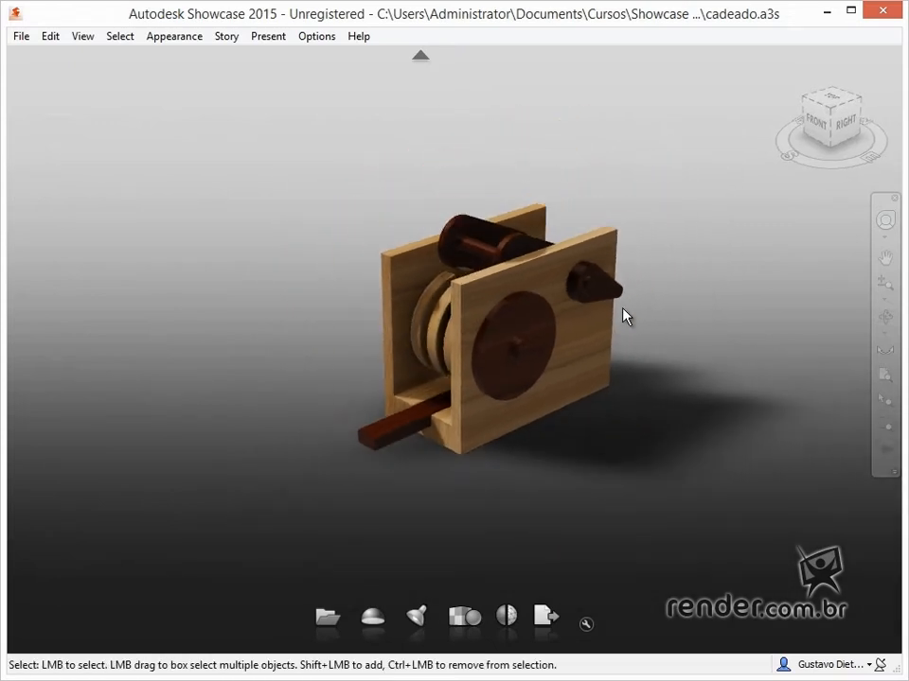
pyautogui.moveTo(494, 284); pyautogui.dragTo(341, 190, button='middle')
pyautogui.click(21, 38)
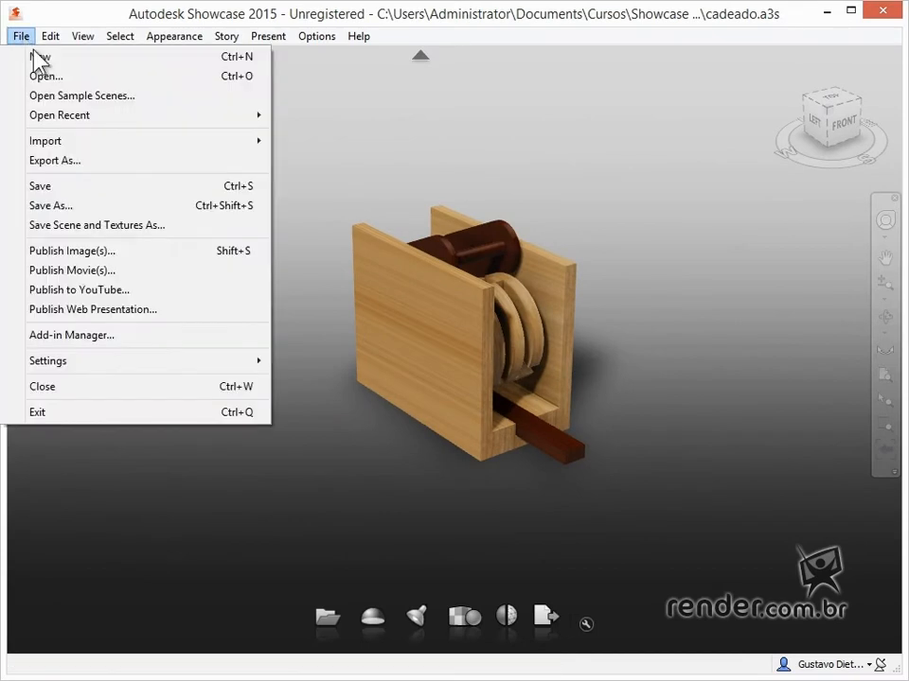
pyautogui.moveTo(85, 146)
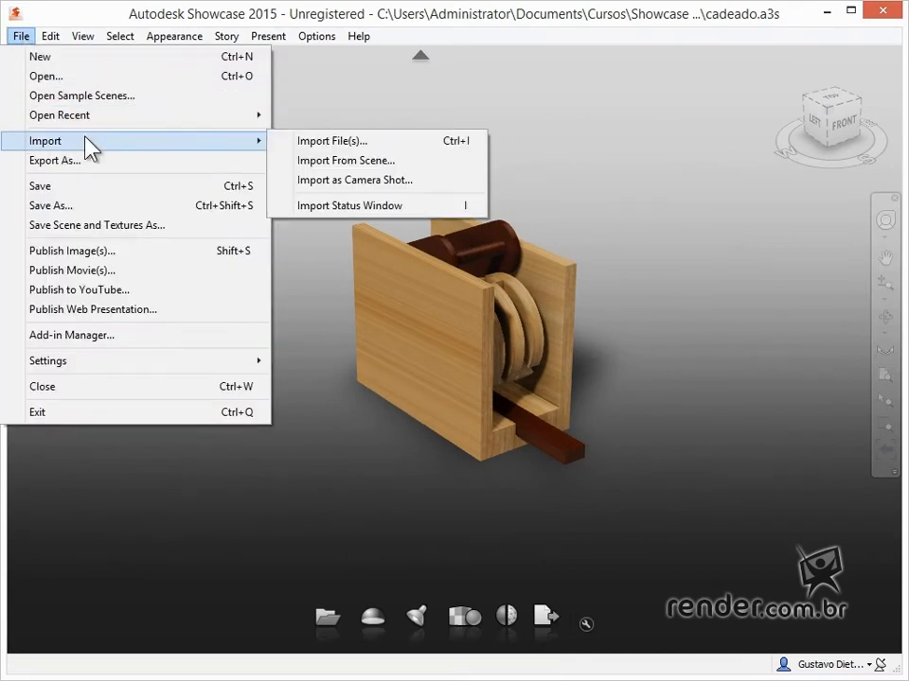
pyautogui.click(358, 142)
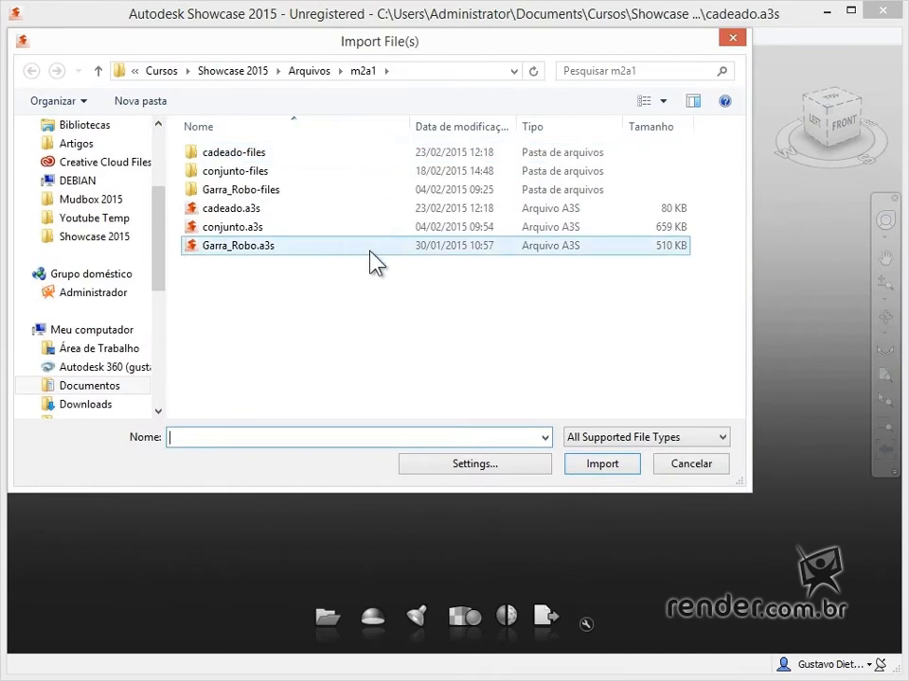
pyautogui.doubleClick(333, 245)
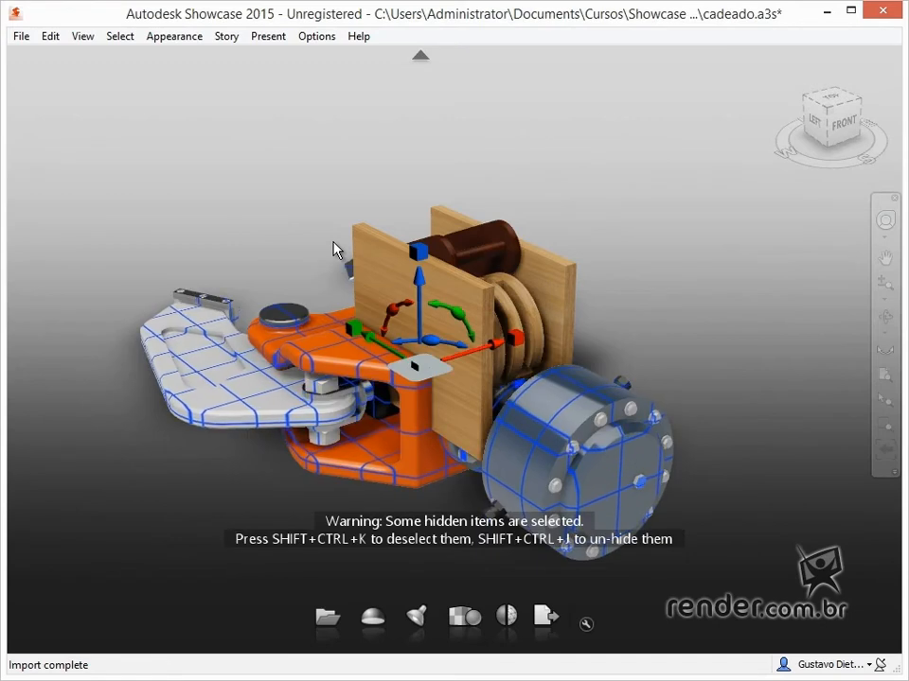
# Move the imported gripper along its Y axis until it stands clear of the wooden lock
pyautogui.moveTo(566, 293); pyautogui.dragTo(719, 338)
pyautogui.scroll(-5, 662, 327)
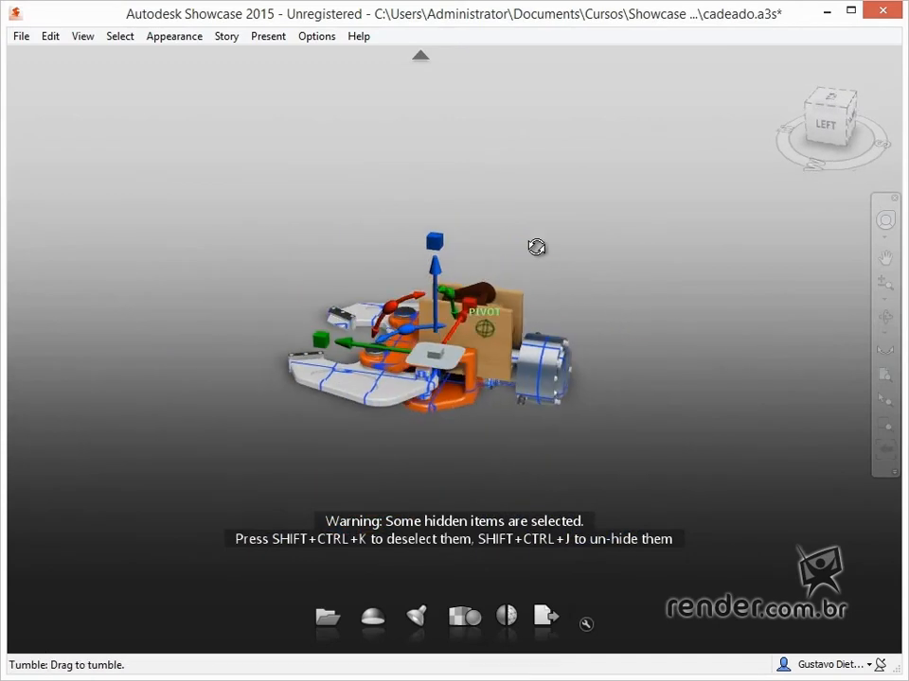
pyautogui.keyDown('alt'); pyautogui.moveTo(532, 247); pyautogui.dragTo(536, 249); pyautogui.keyUp('alt')
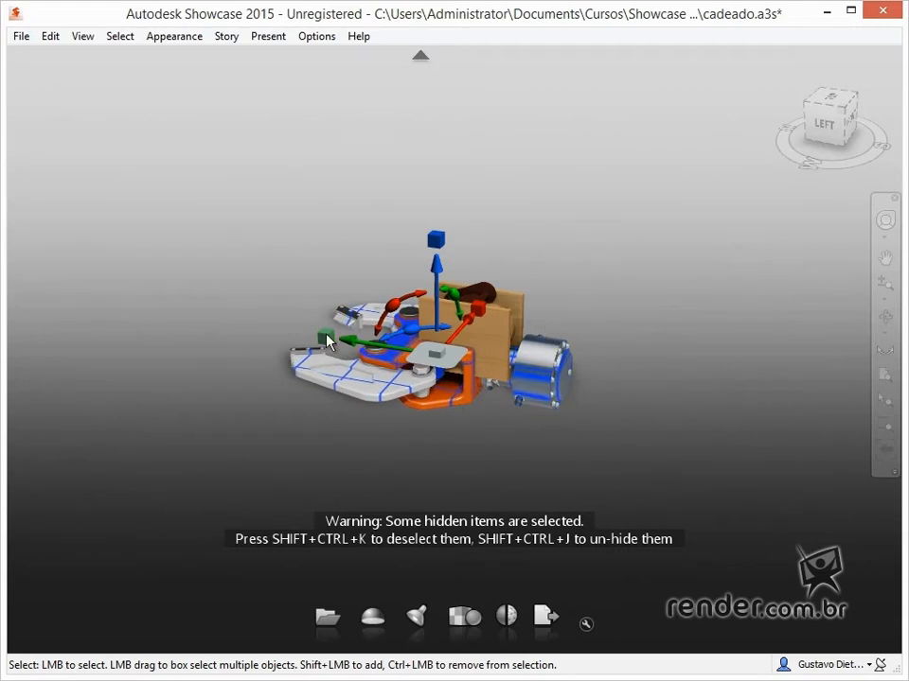
pyautogui.moveTo(349, 349); pyautogui.dragTo(695, 322)
pyautogui.moveTo(597, 372); pyautogui.dragTo(604, 374)
pyautogui.keyDown('shift'); pyautogui.moveTo(658, 364); pyautogui.dragTo(708, 481, button='middle'); pyautogui.keyUp('shift')
pyautogui.moveTo(692, 279); pyautogui.dragTo(690, 296)
pyautogui.keyDown('shift'); pyautogui.moveTo(578, 277); pyautogui.dragTo(754, 189, button='middle'); pyautogui.keyUp('shift')
pyautogui.moveTo(653, 254); pyautogui.dragTo(608, 300, button='middle')
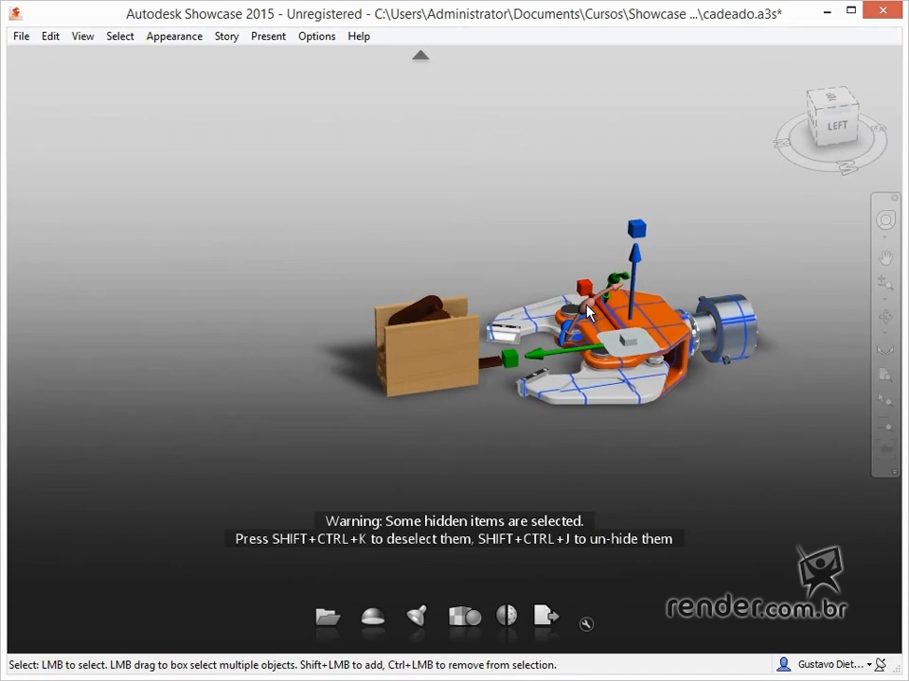
# Try sliding the gripper farther along its Y axis and undo the moves
pyautogui.moveTo(571, 336); pyautogui.dragTo(556, 361)
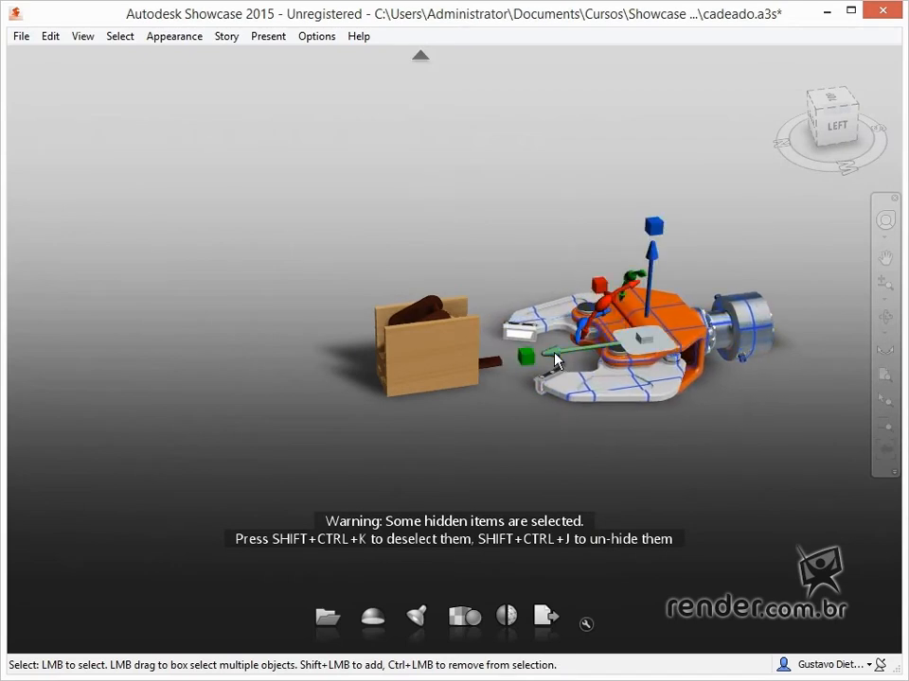
pyautogui.hotkey('ctrl', 'z')
pyautogui.moveTo(556, 360); pyautogui.dragTo(781, 329)
pyautogui.hotkey('ctrl', 'z')
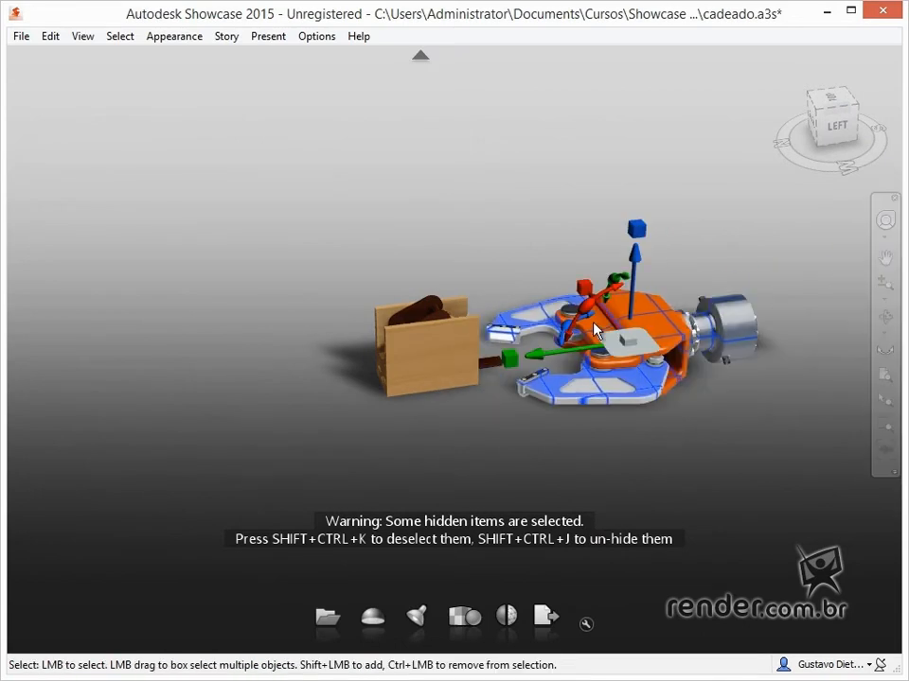
pyautogui.click(496, 365)
pyautogui.hotkey('ctrl', 'z')
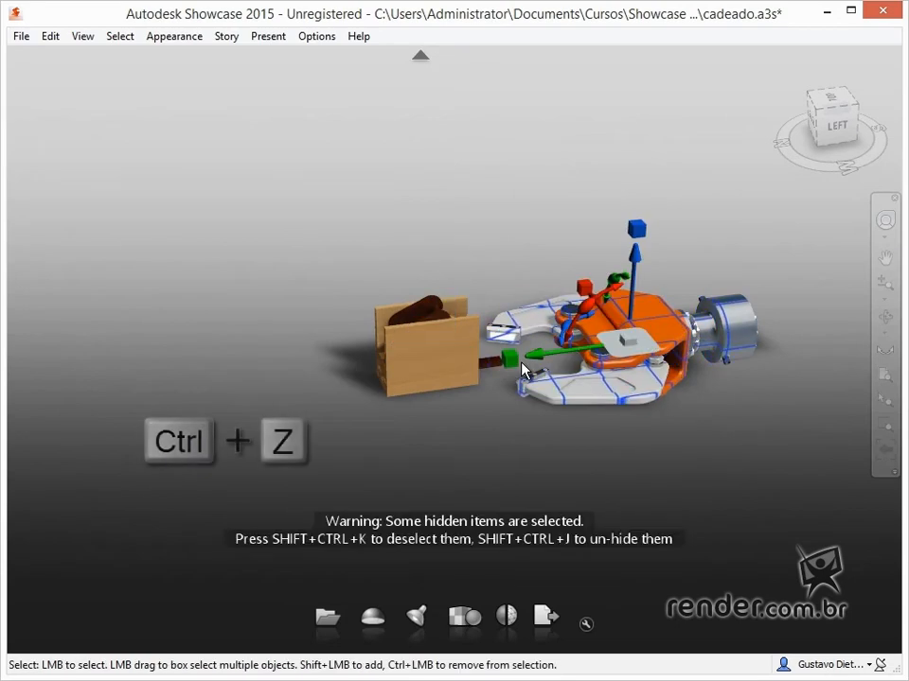
# Try rotating the gripper about its X axis and stretching it along Y, undoing both changes
pyautogui.moveTo(589, 315); pyautogui.dragTo(607, 358)
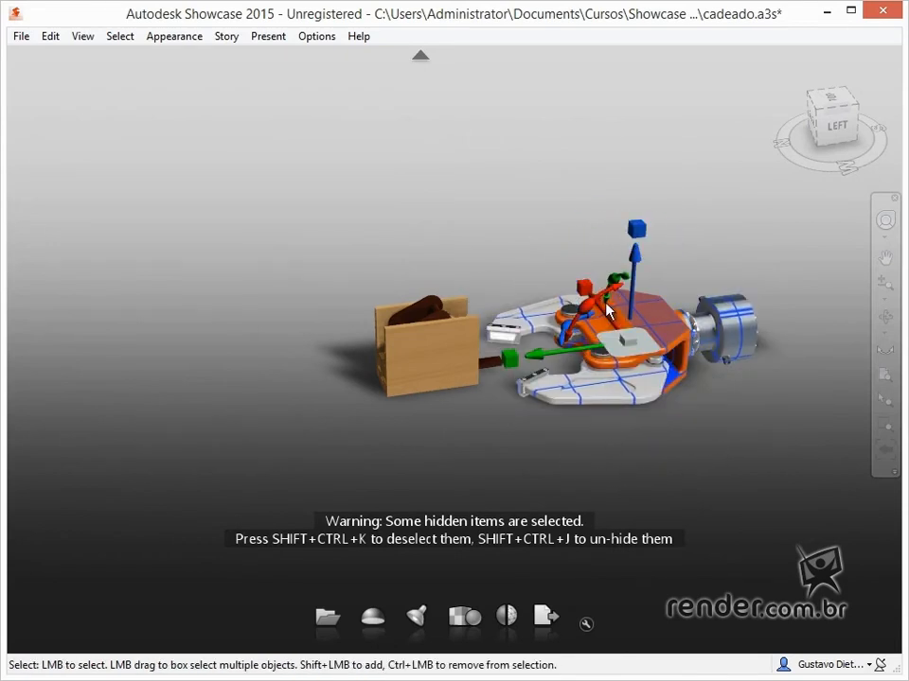
pyautogui.moveTo(588, 294); pyautogui.dragTo(563, 225)
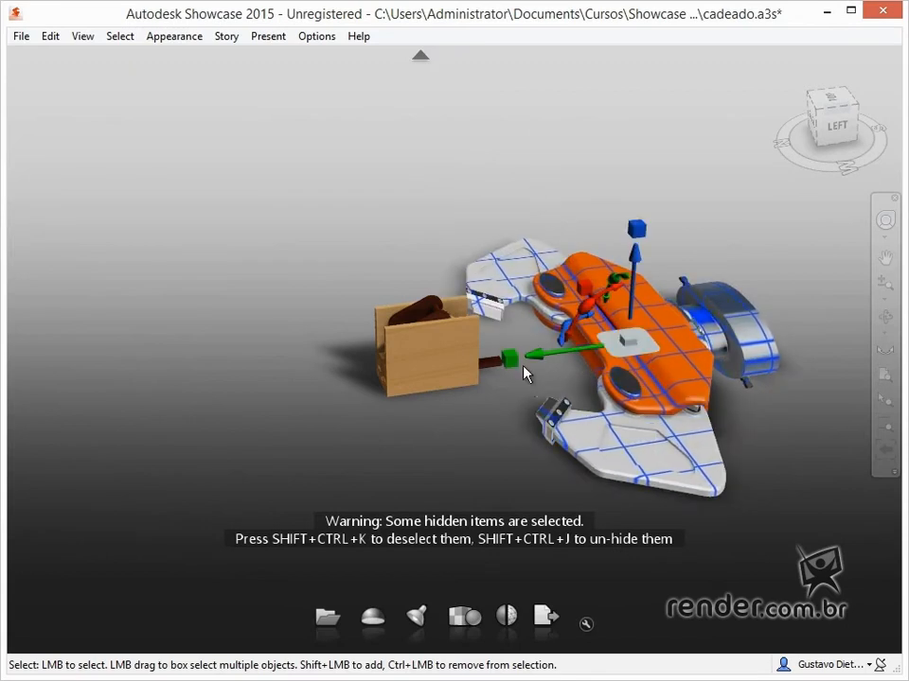
pyautogui.hotkey('ctrl', 'z')
pyautogui.moveTo(516, 363); pyautogui.dragTo(182, 374)
pyautogui.hotkey('ctrl', 'z')
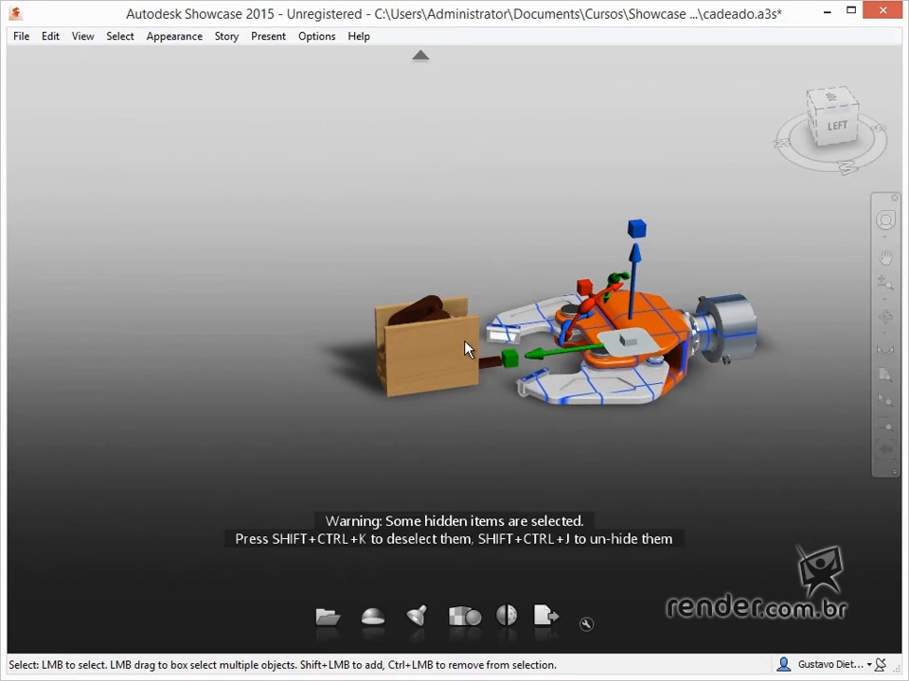
# Enlarge the gripper uniformly to roughly one and a half times its size and raise it slightly along Z
pyautogui.moveTo(629, 355); pyautogui.dragTo(570, 206)
pyautogui.moveTo(633, 260)
pyautogui.mouseDown()
pyautogui.moveTo(635, 239)
pyautogui.moveTo(635, 249)
pyautogui.mouseUp()
# Try entering an exact value of 10 for the gripper's Z transform and undo it
pyautogui.click(635, 249)
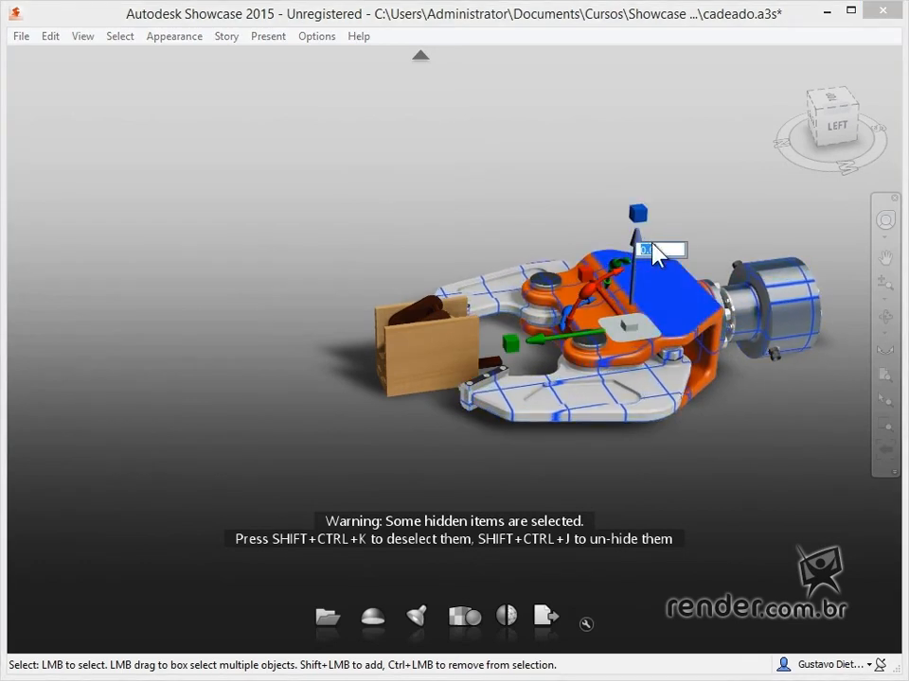
pyautogui.click(637, 212)
pyautogui.write('10')
pyautogui.press('Return')
pyautogui.hotkey('ctrl', 'z')
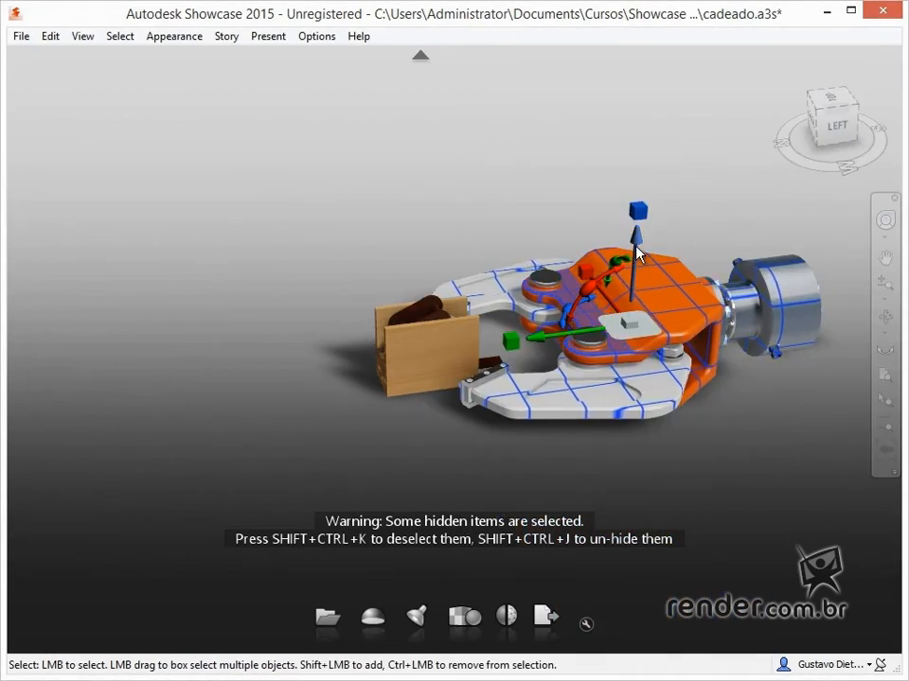
# Raise the gripper along its Z axis by exactly 0.9 and by another 8 units
pyautogui.click(637, 252)
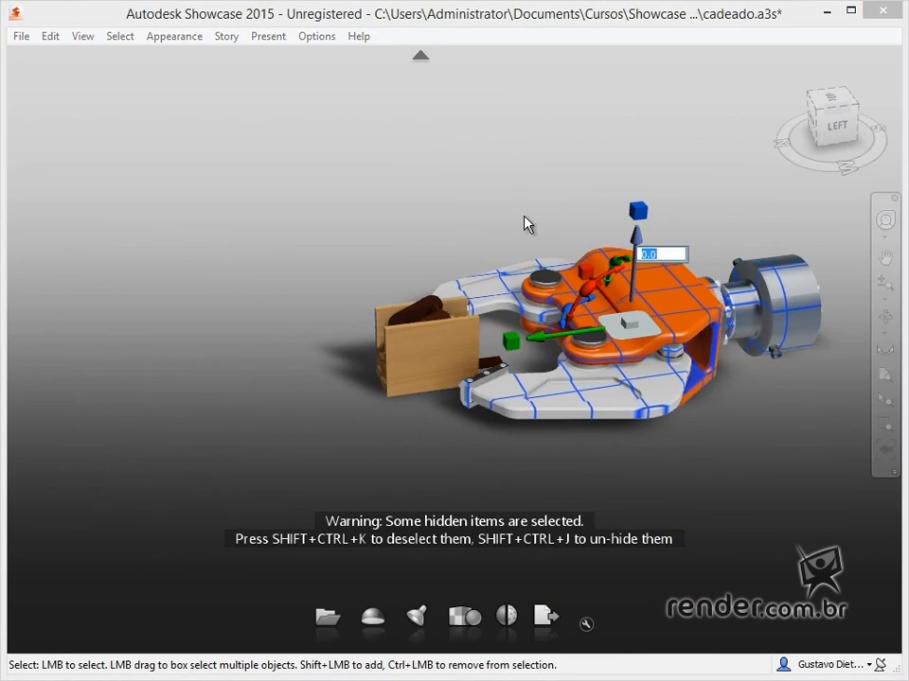
pyautogui.write('0')
pyautogui.write('.9')
pyautogui.press('Return')
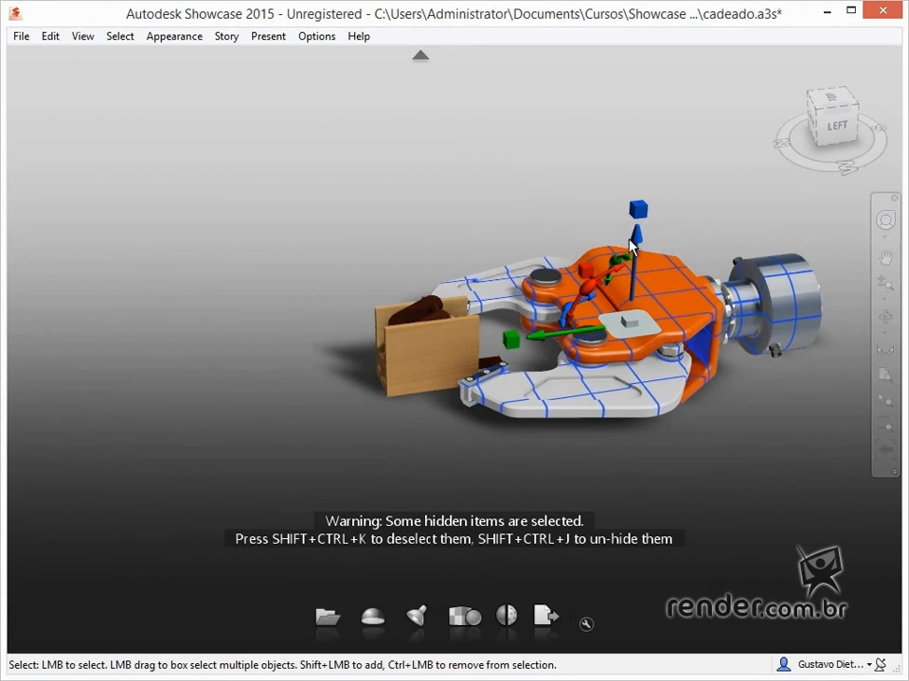
pyautogui.click(636, 252)
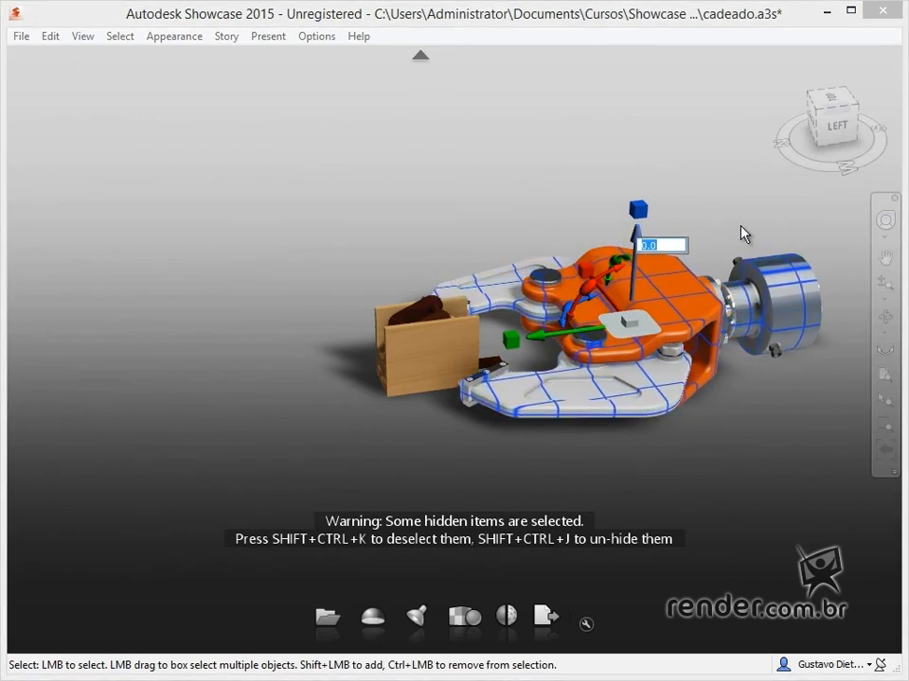
pyautogui.write('8')
pyautogui.press('Return')
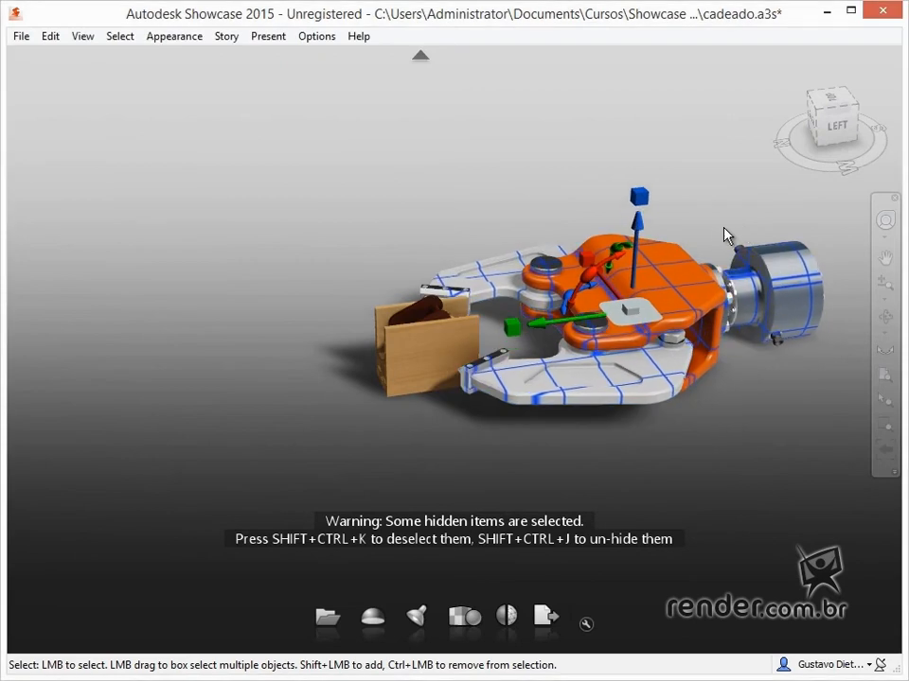
# Lower the gripper along Z with a negative offset value and raise it freehand above the floor
pyautogui.click(651, 232)
pyautogui.write('-')
pyautogui.write('4')
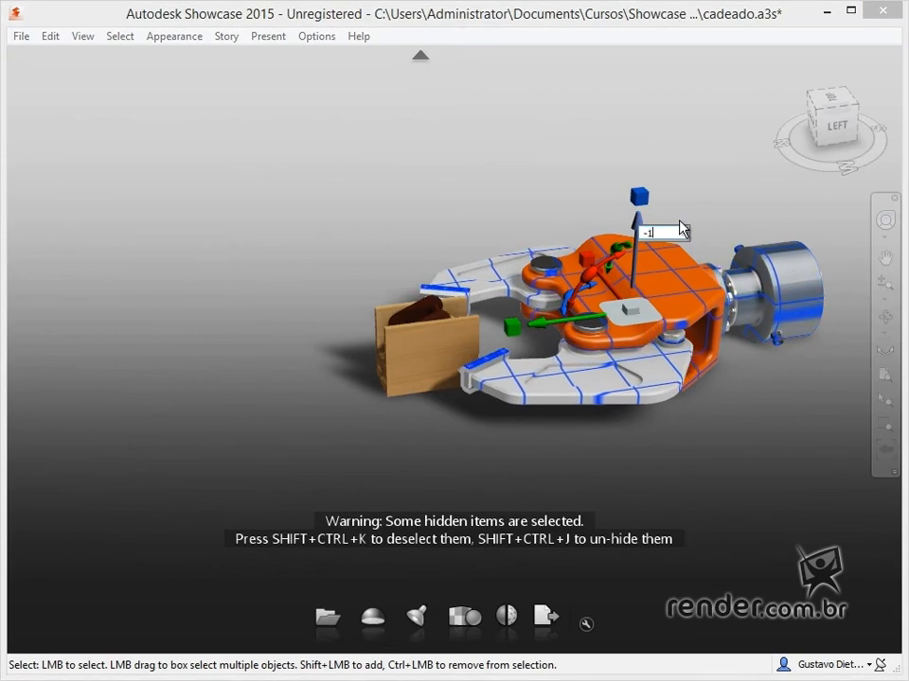
pyautogui.press('Return')
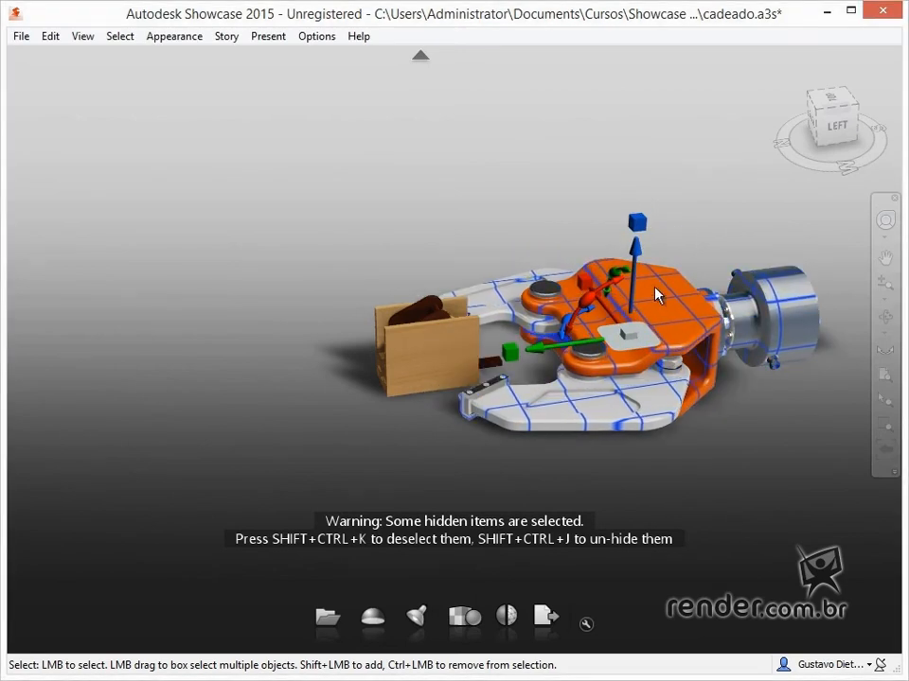
pyautogui.moveTo(634, 257); pyautogui.dragTo(633, 234)
# Try rotating the gripper by exactly 90 degrees about its X axis
pyautogui.click(588, 294)
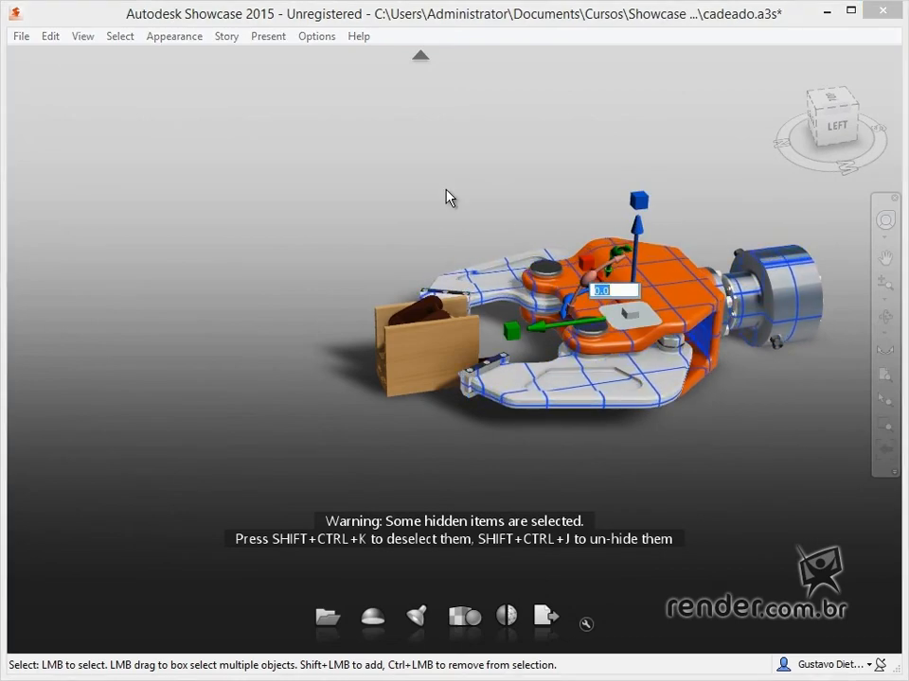
pyautogui.write('90')
pyautogui.press('Return')
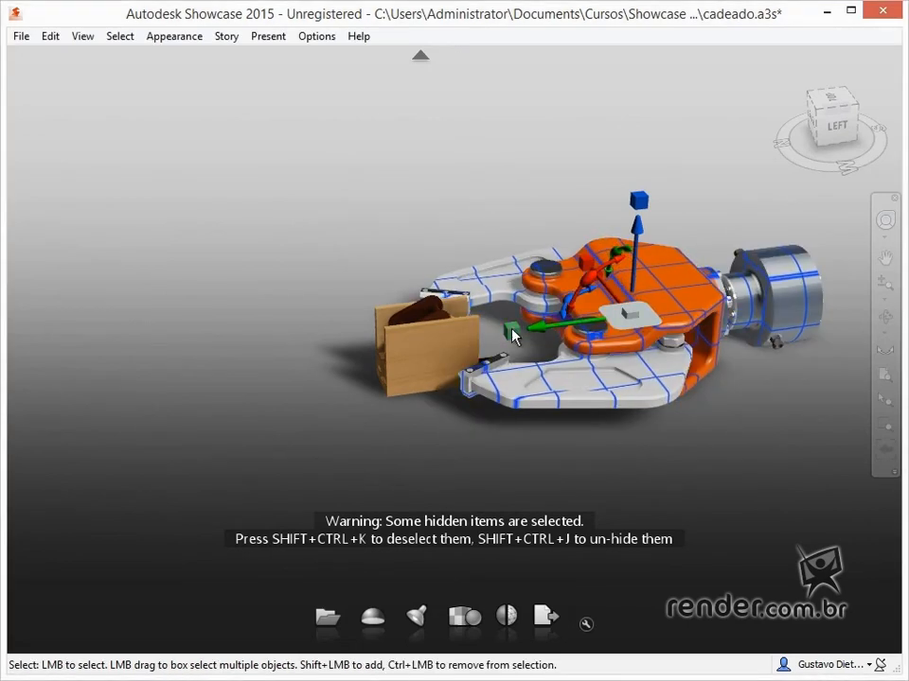
# Try scaling the gripper by a factor of 2 along its Y axis and undo the scaling
pyautogui.click(509, 331)
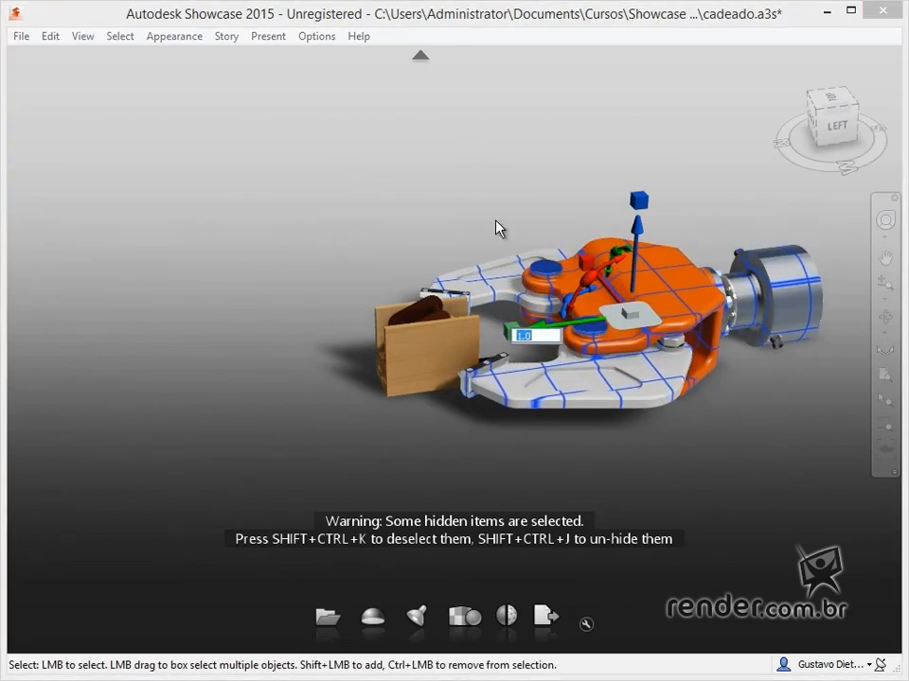
pyautogui.write('2')
pyautogui.press('Return')
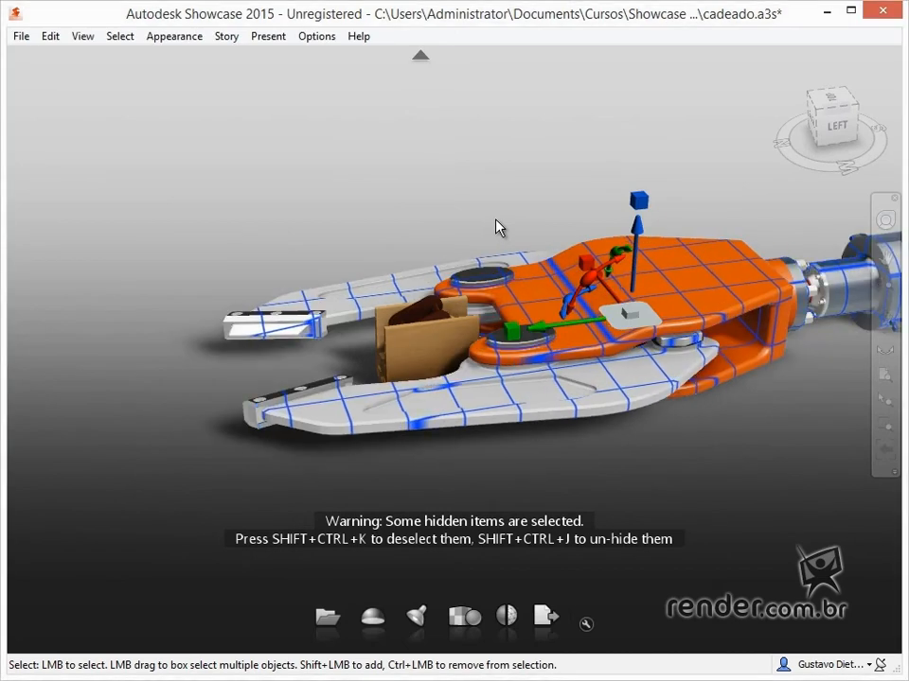
pyautogui.hotkey('ctrl', 'z')
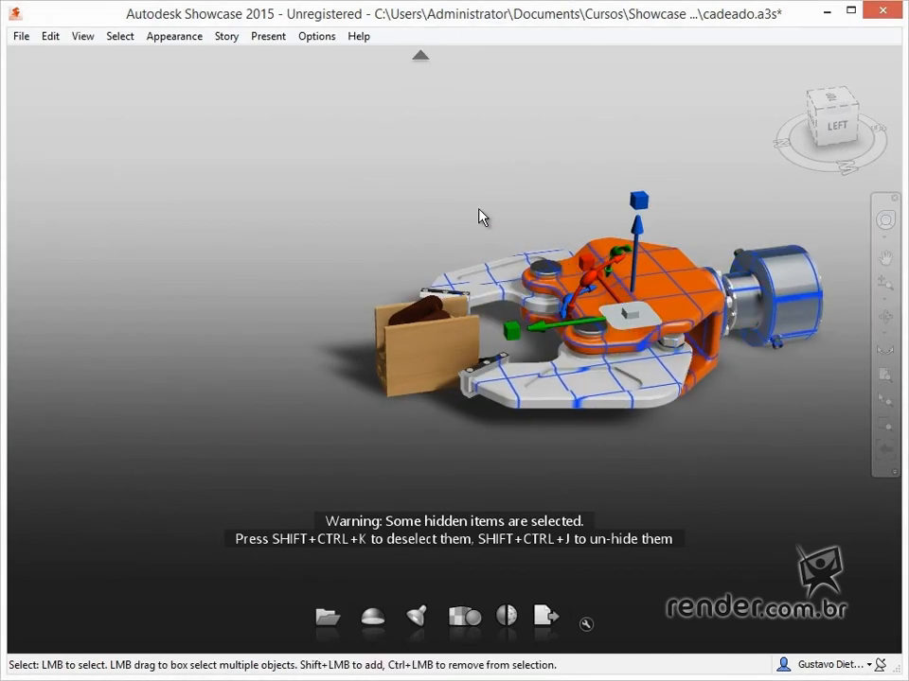
# Open the transform properties of the robot gripper and place the dialog clear of both models
pyautogui.moveTo(473, 246); pyautogui.dragTo(43, 251)
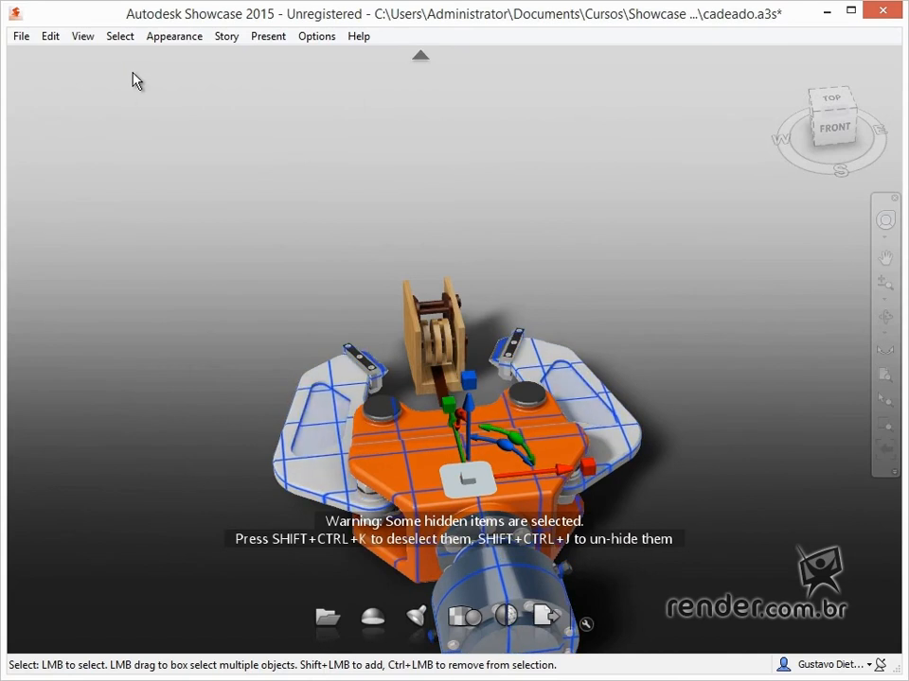
pyautogui.click(52, 42)
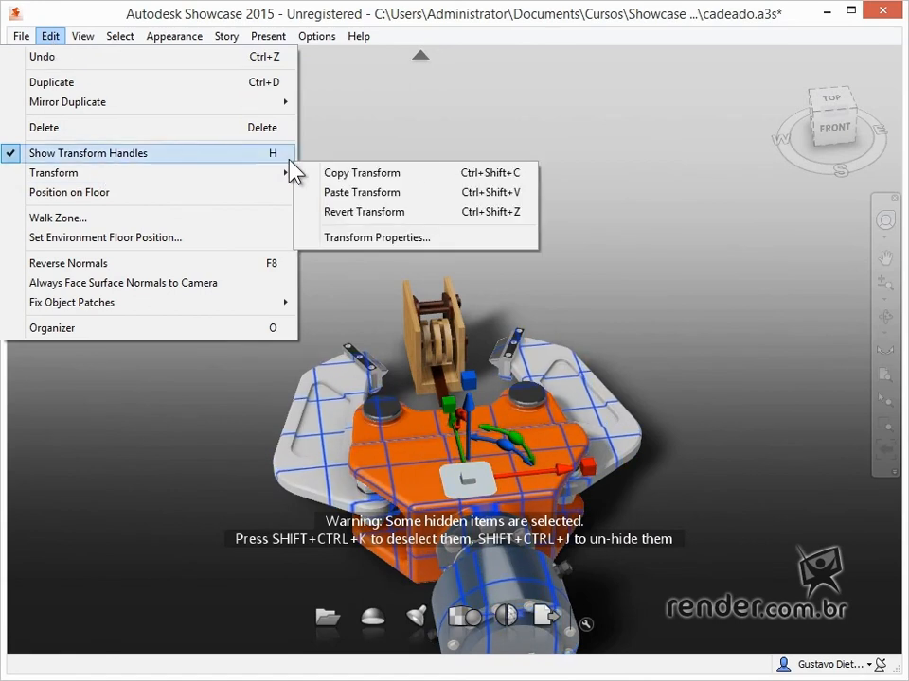
pyautogui.moveTo(257, 174)
pyautogui.click(409, 237)
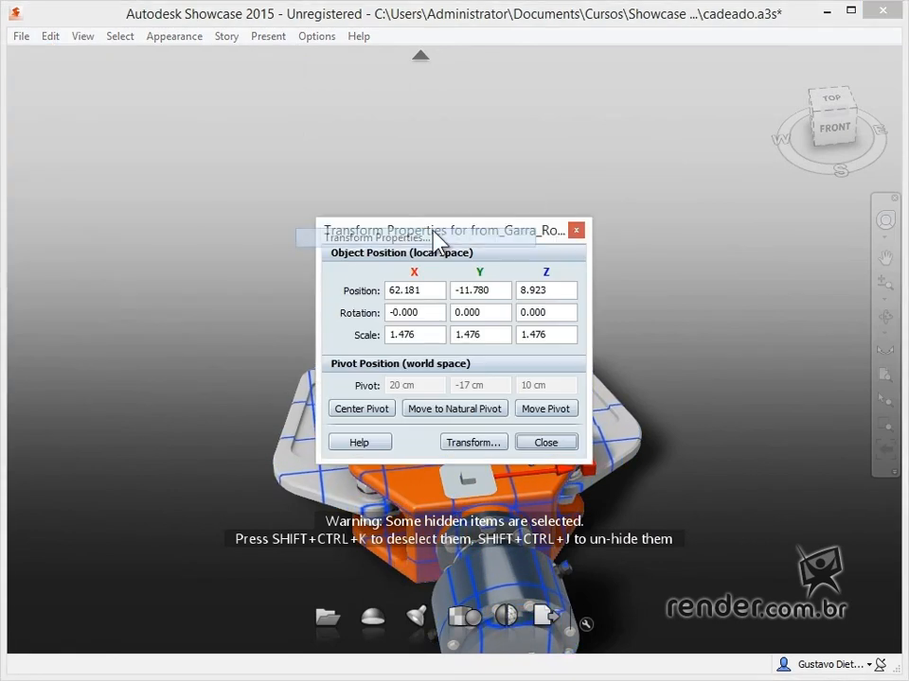
pyautogui.keyDown('alt'); pyautogui.moveTo(700, 308); pyautogui.dragTo(663, 307); pyautogui.keyUp('alt')
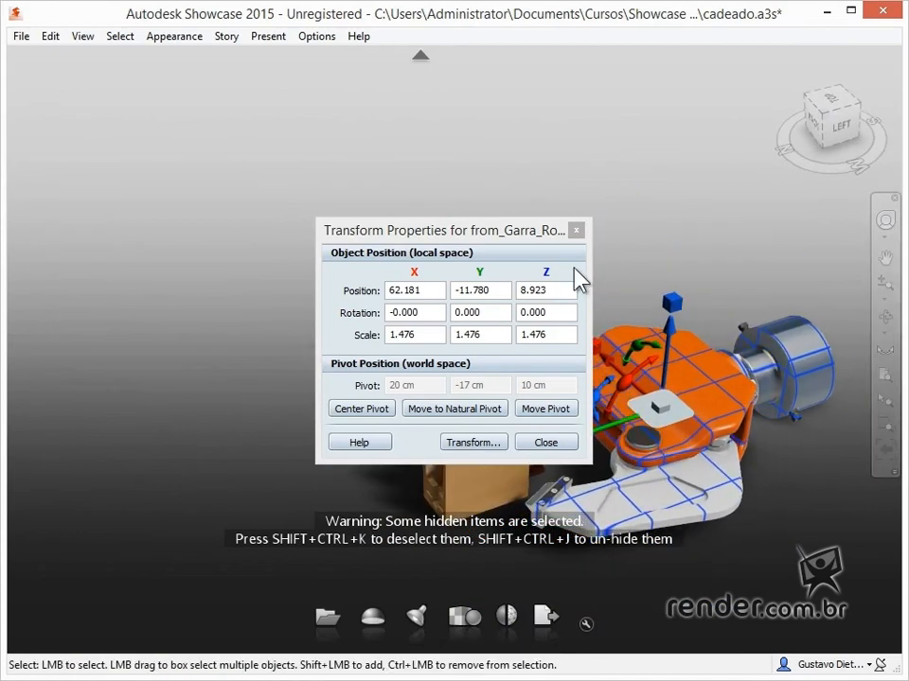
pyautogui.moveTo(431, 232); pyautogui.dragTo(169, 144)
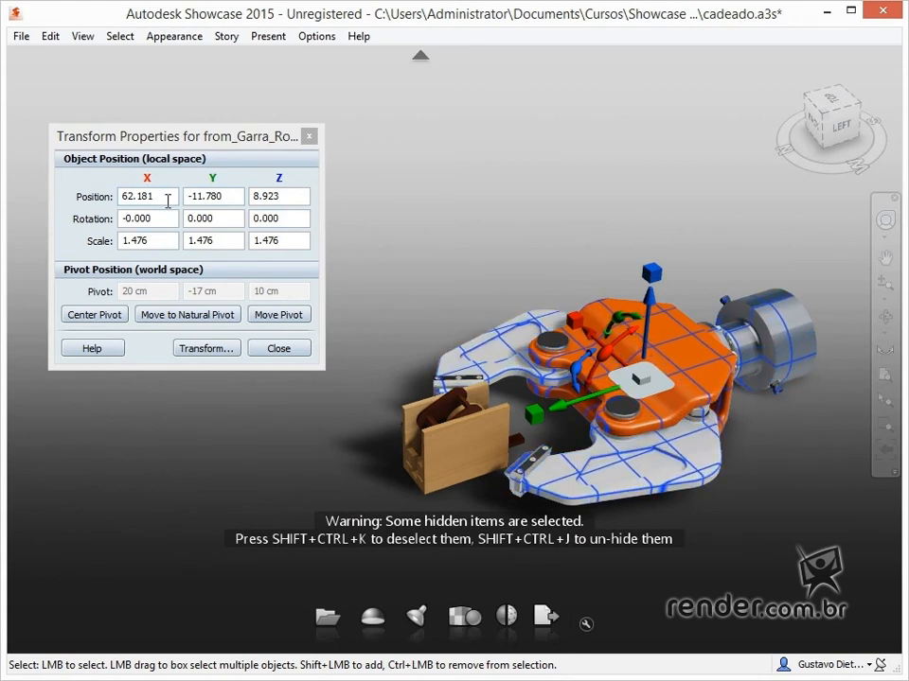
# Try setting the gripper's position to X 60 and Y 10 in its transform properties
pyautogui.click(147, 197)
pyautogui.doubleClick(147, 197)
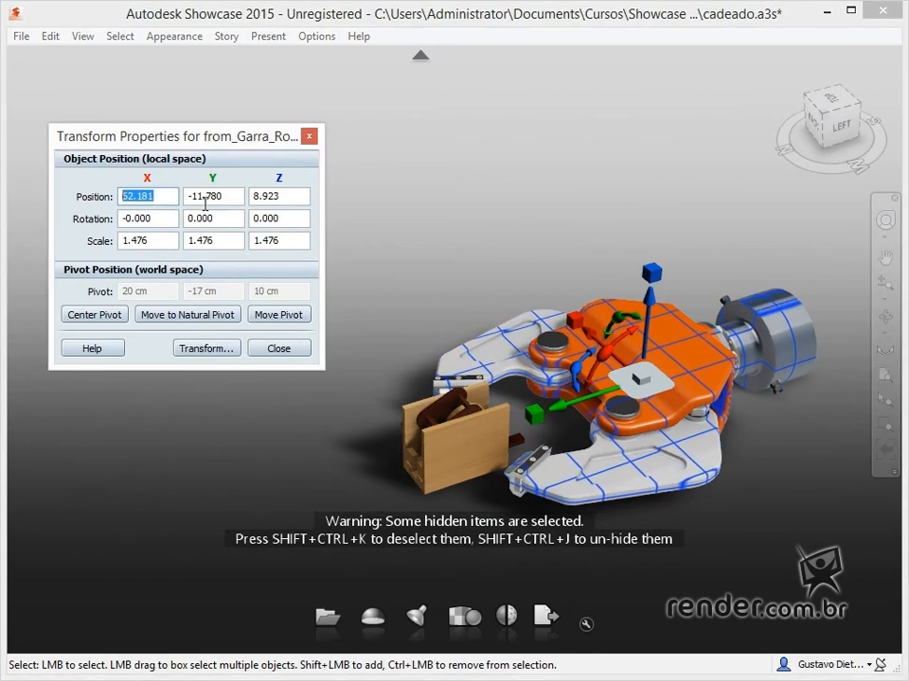
pyautogui.write('60')
pyautogui.press('Return')
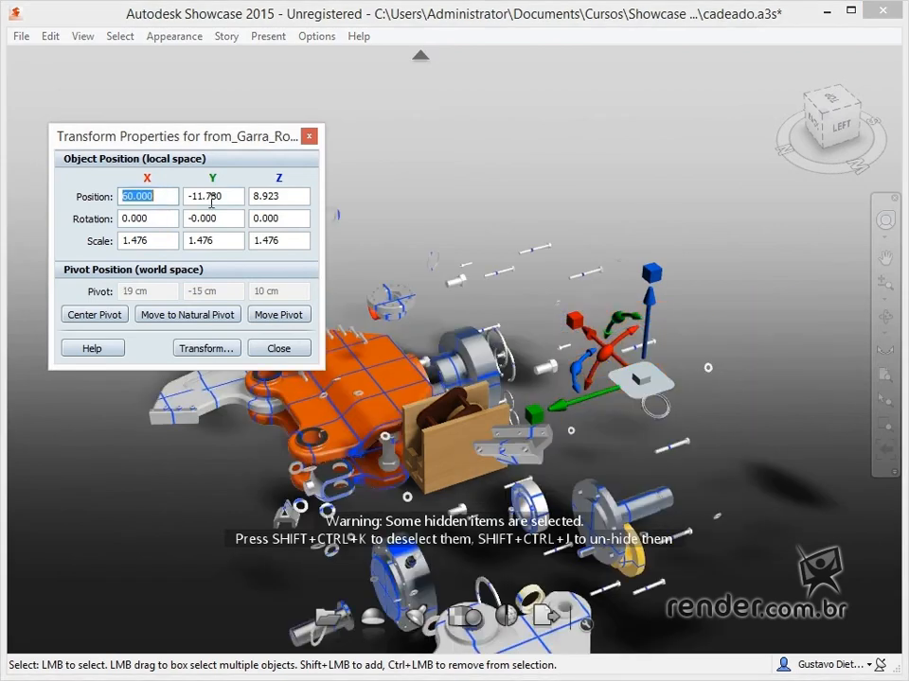
pyautogui.doubleClick(212, 197)
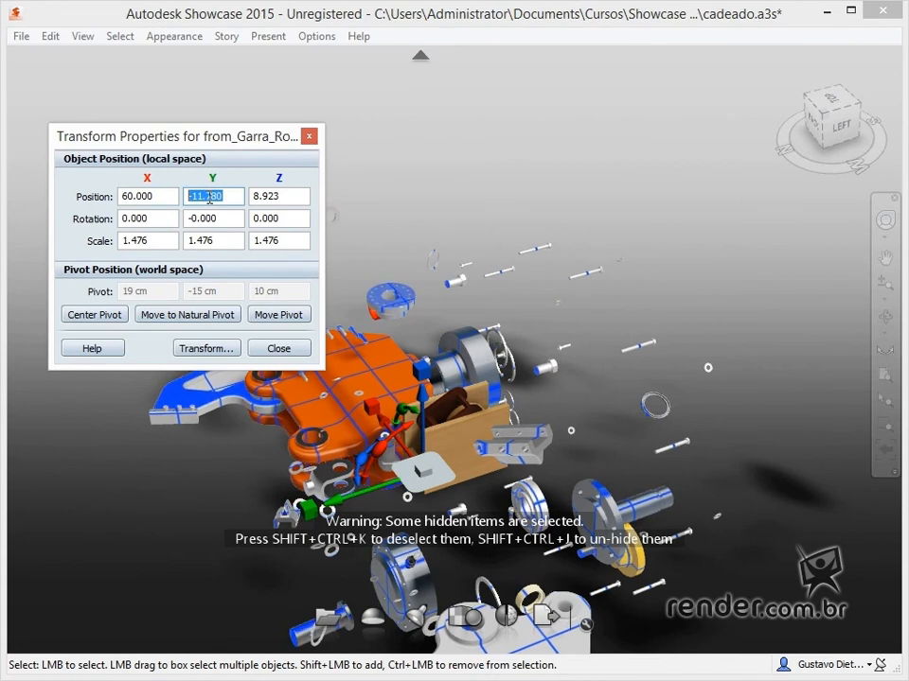
pyautogui.write('10')
pyautogui.press('Return')
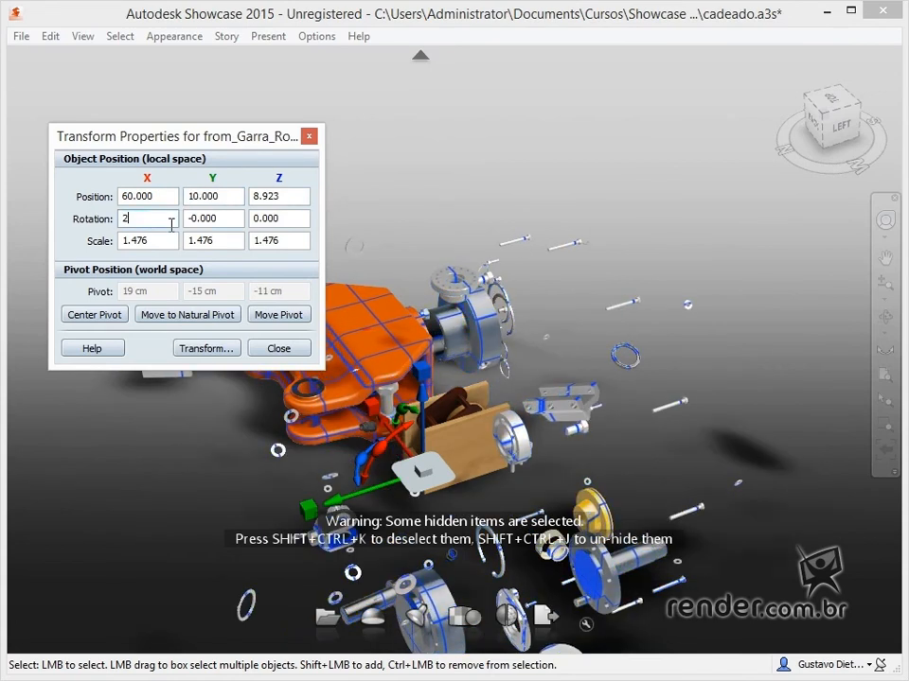
# Try setting the gripper's rotation to X 2, Y 45 and Z 2
pyautogui.moveTo(228, 221); pyautogui.dragTo(127, 213)
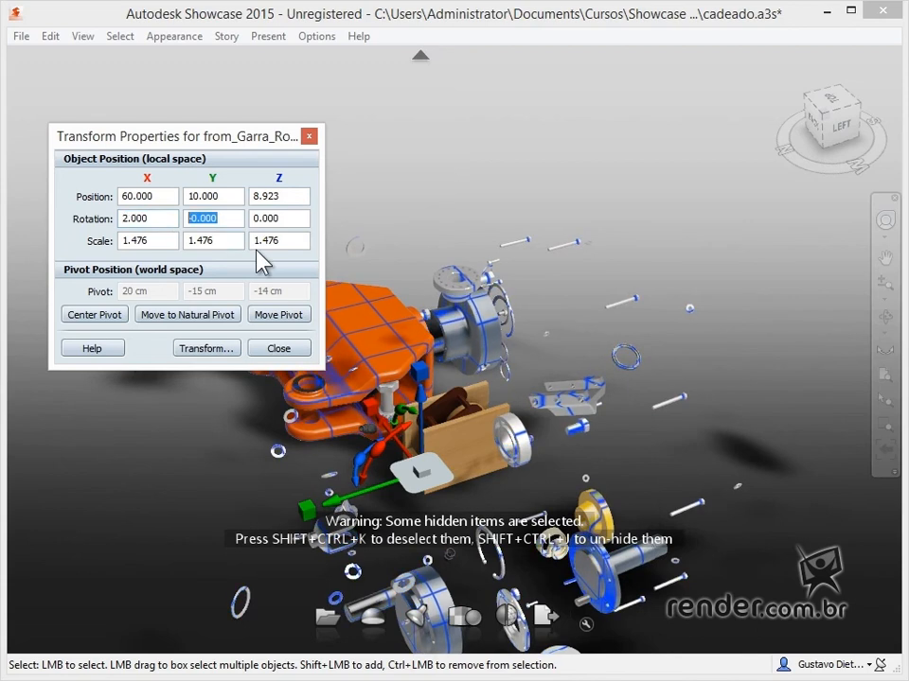
pyautogui.write('45')
pyautogui.press('Return')
pyautogui.click(290, 219)
pyautogui.write('2')
pyautogui.press('Return')
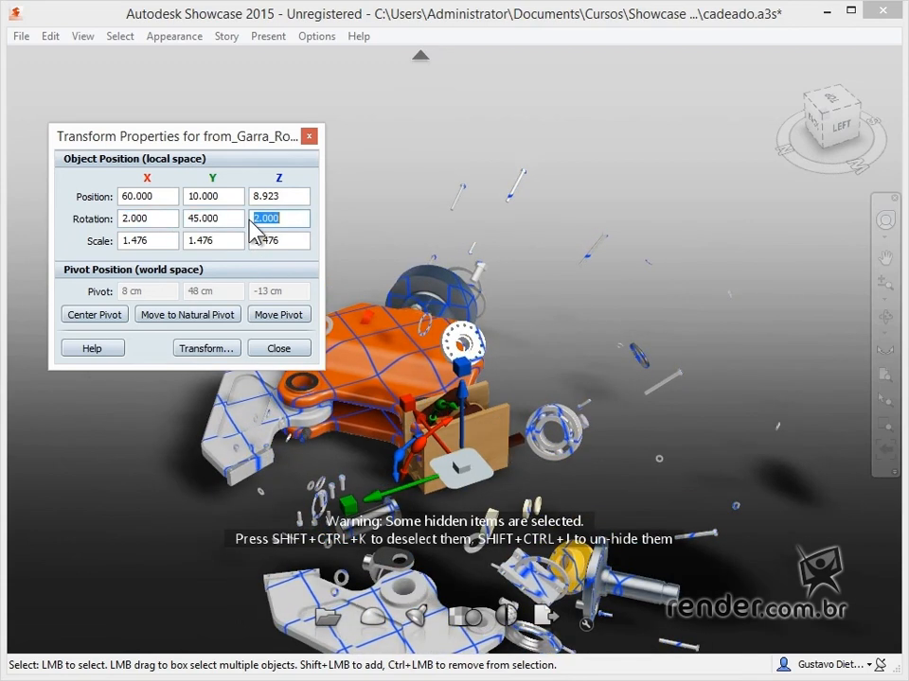
# Try setting the gripper's scale to 2 on the X, Y and Z axes
pyautogui.doubleClick(206, 244)
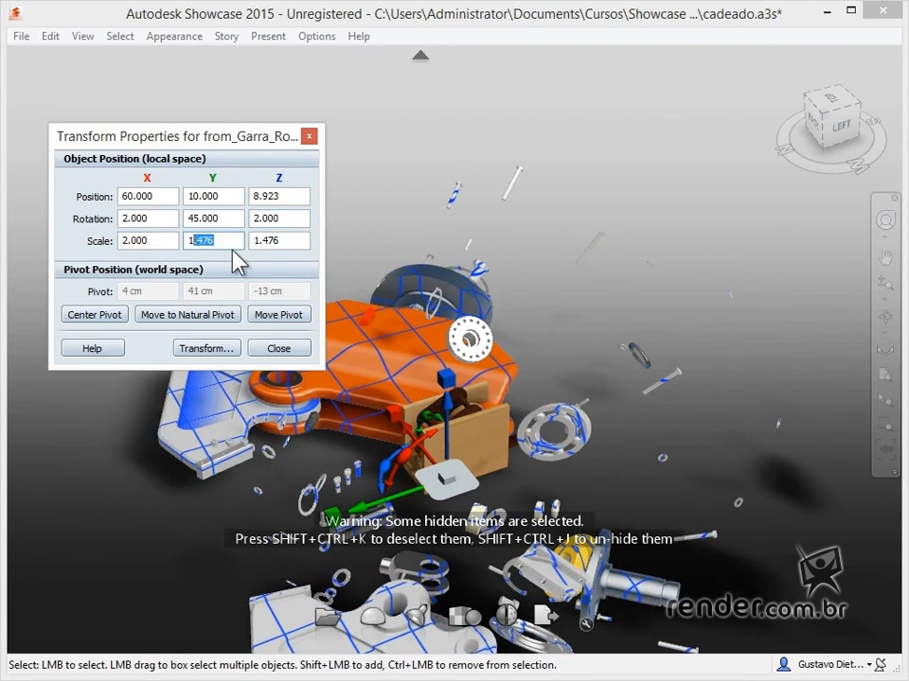
pyautogui.press('BackSpace')
pyautogui.write('2')
pyautogui.press('Tab')
pyautogui.write('2')
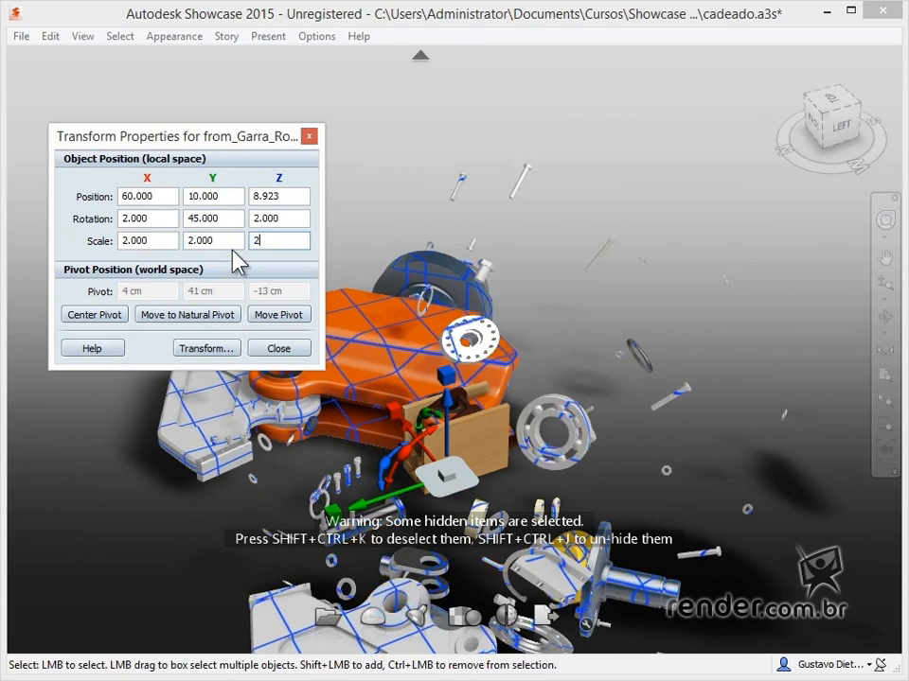
pyautogui.press('Return')
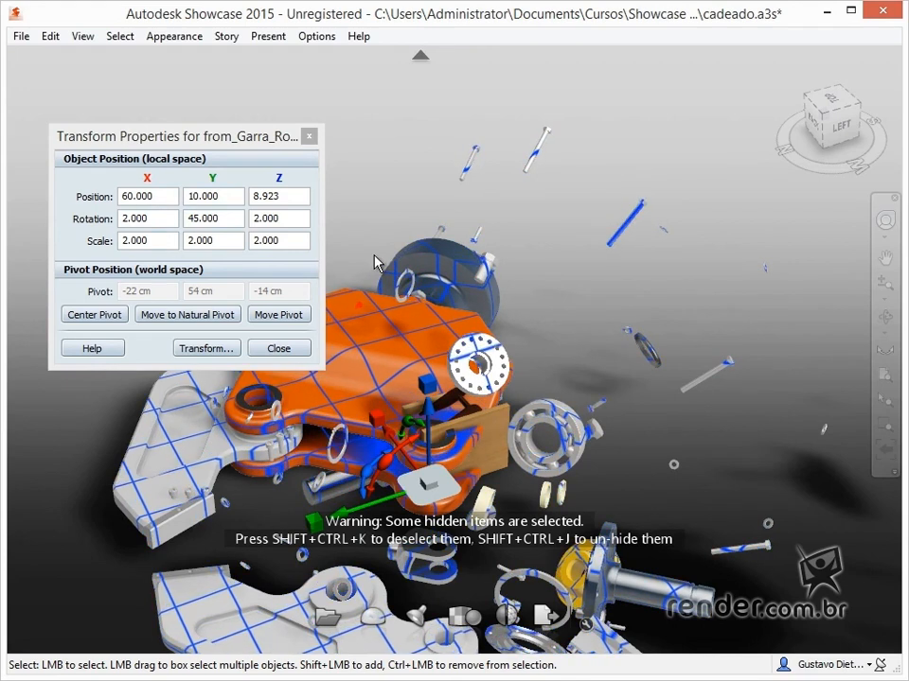
# Undo all the position, rotation and scale values entered for the gripper
pyautogui.scroll(-4, 591, 298)
pyautogui.moveTo(574, 307)
pyautogui.mouseDown(button='middle')
pyautogui.moveTo(574, 325)
pyautogui.moveTo(580, 288)
pyautogui.mouseUp(button='middle')
pyautogui.keyDown('ctrl'); pyautogui.moveTo(466, 302); pyautogui.dragTo(443, 292); pyautogui.keyUp('ctrl')
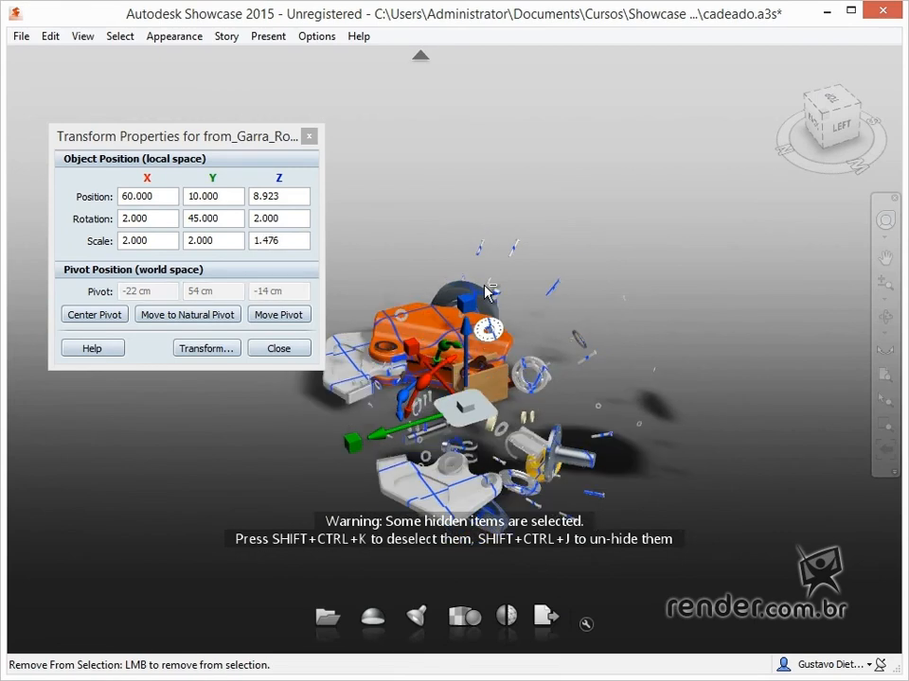
pyautogui.hotkey('ctrl', 'z')
pyautogui.hotkey('ctrl', 'z')
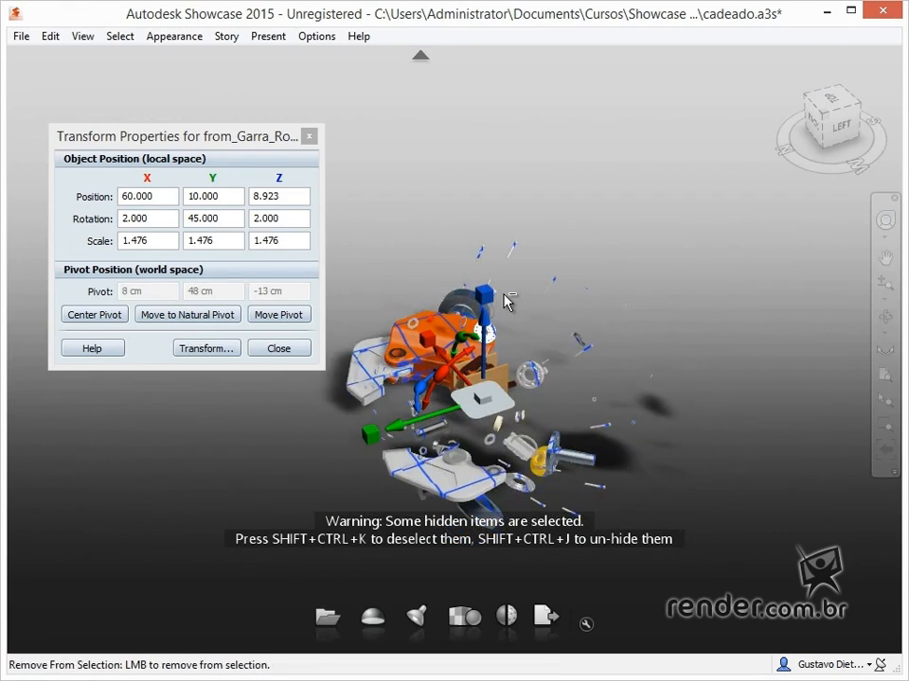
pyautogui.hotkey('ctrl', 'z')
pyautogui.hotkey('ctrl', 'z')
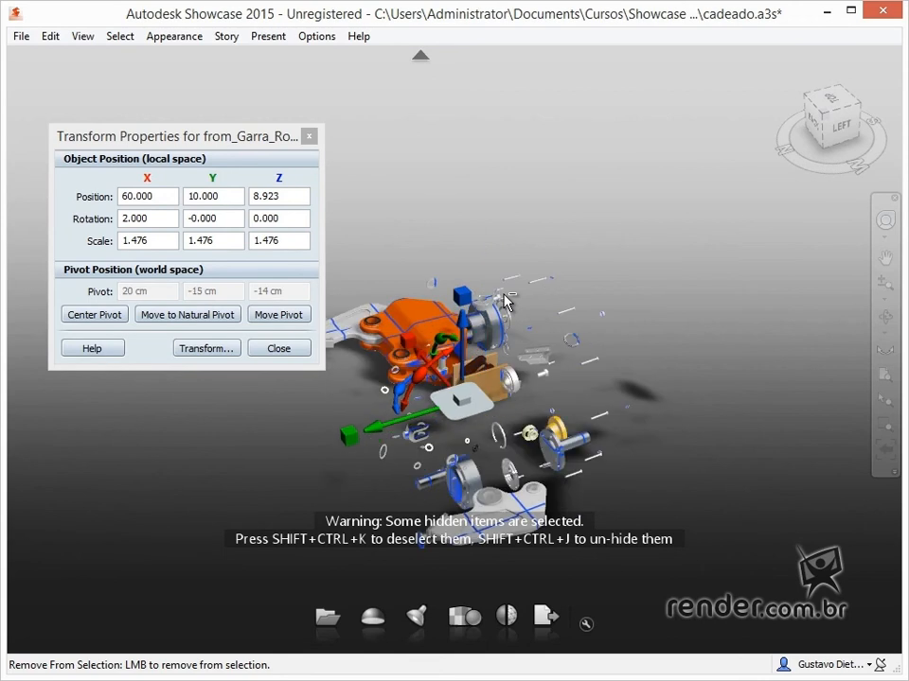
pyautogui.hotkey('ctrl', 'z')
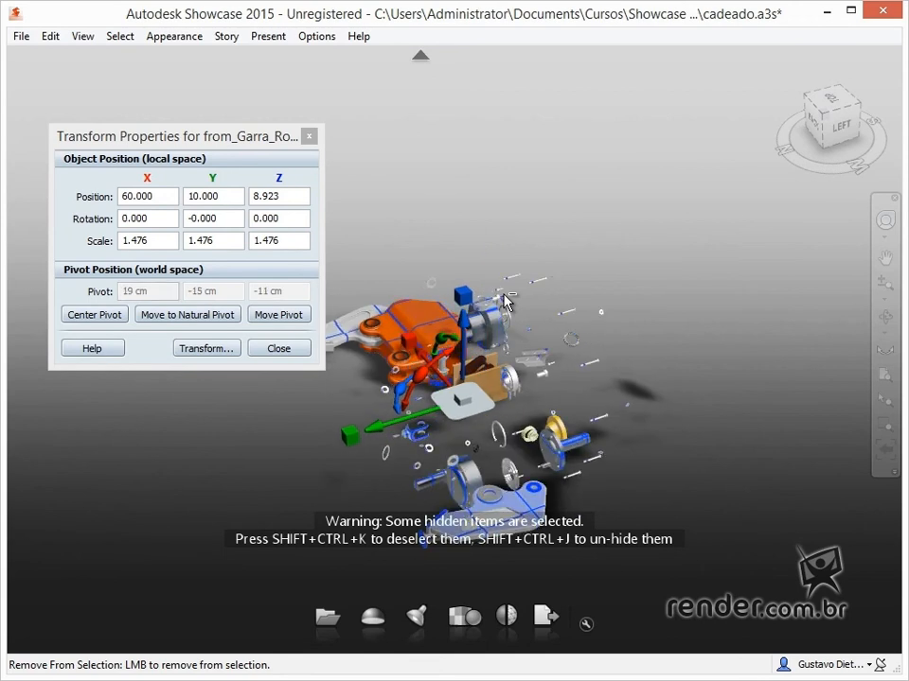
pyautogui.hotkey('ctrl', 'z')
pyautogui.hotkey('ctrl', 'z')
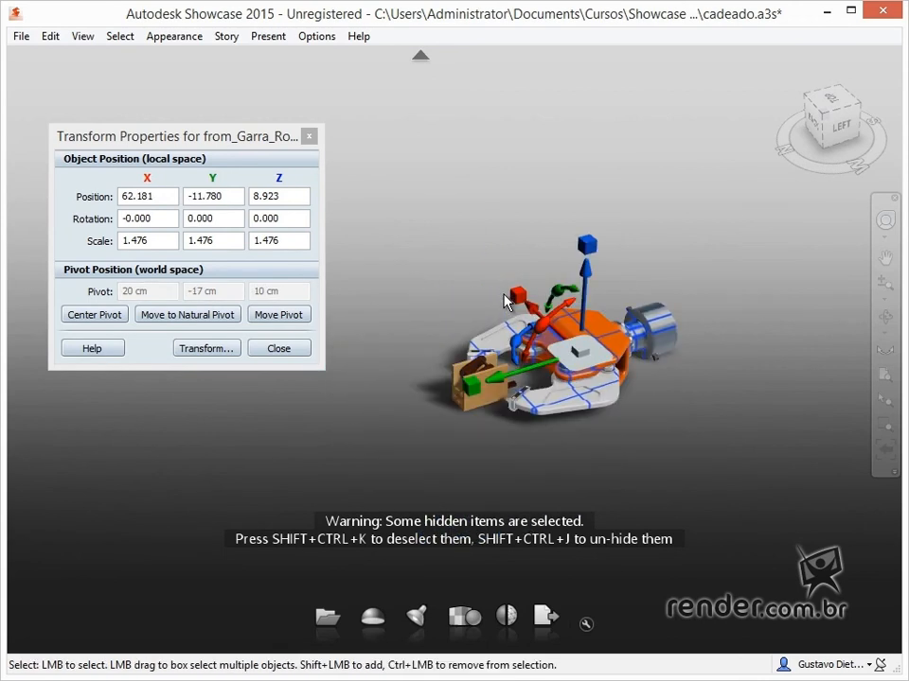
# Move the gripper freehand along its green Y handle, slightly away from the wooden lock
pyautogui.scroll(4, 554, 310)
pyautogui.moveTo(600, 356); pyautogui.dragTo(553, 354, button='middle')
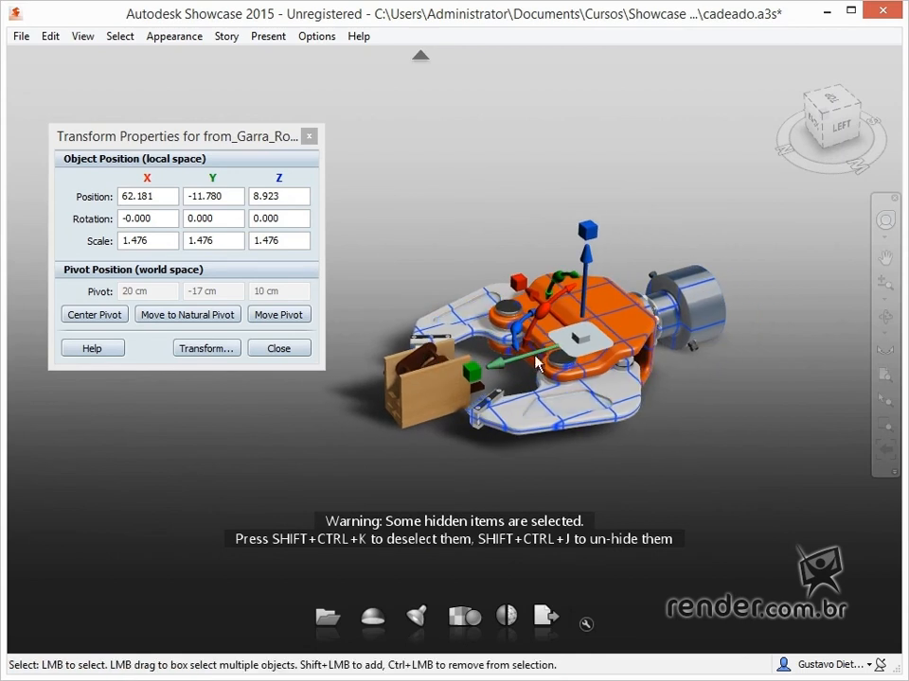
pyautogui.moveTo(499, 364); pyautogui.dragTo(389, 399)
pyautogui.hotkey('ctrl', 'z')
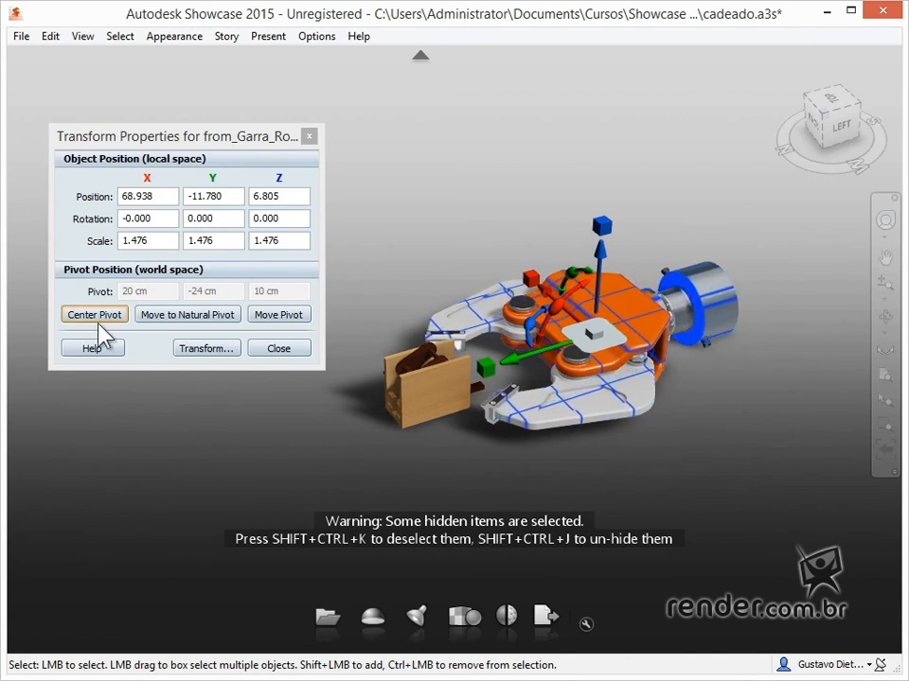
# Shift the gripper's pivot along the Y handle toward the wooden lock, then reset it with Center Pivot and Move to Natural Pivot
pyautogui.click(277, 315)
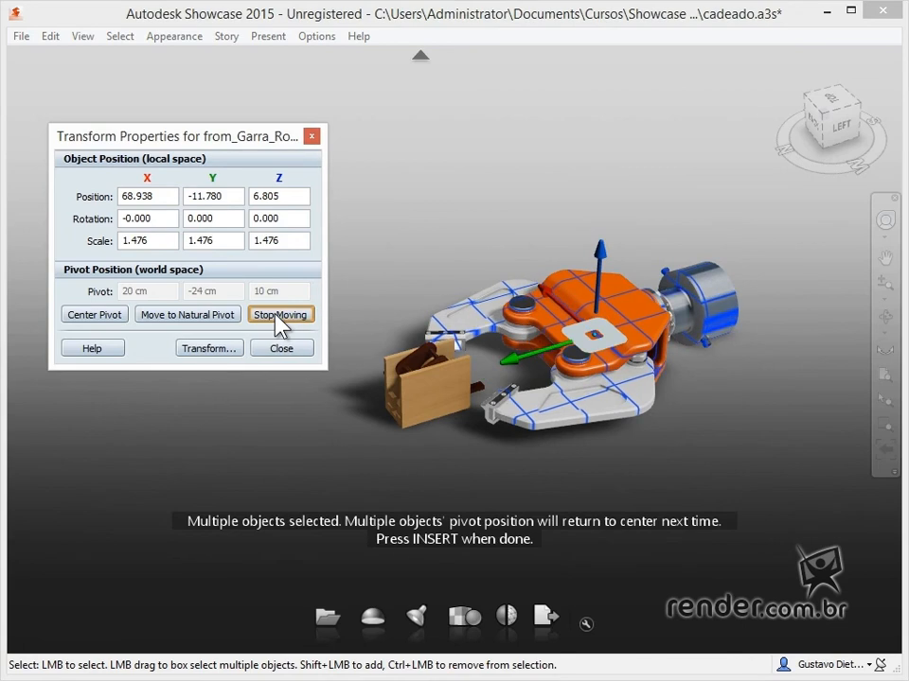
pyautogui.click(280, 321)
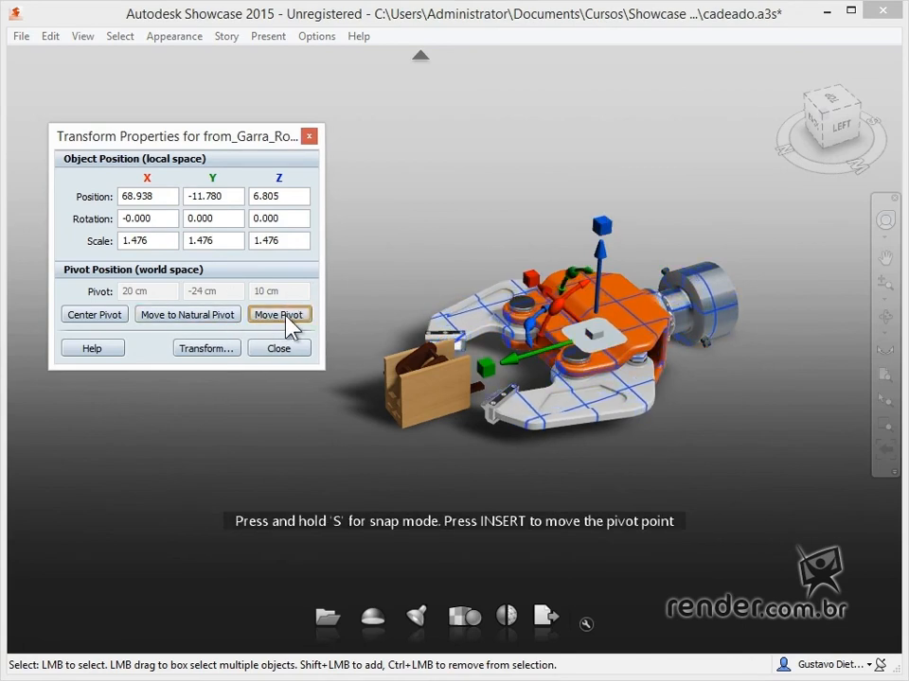
pyautogui.moveTo(615, 342); pyautogui.dragTo(610, 335, button='middle')
pyautogui.scroll(2, 571, 343)
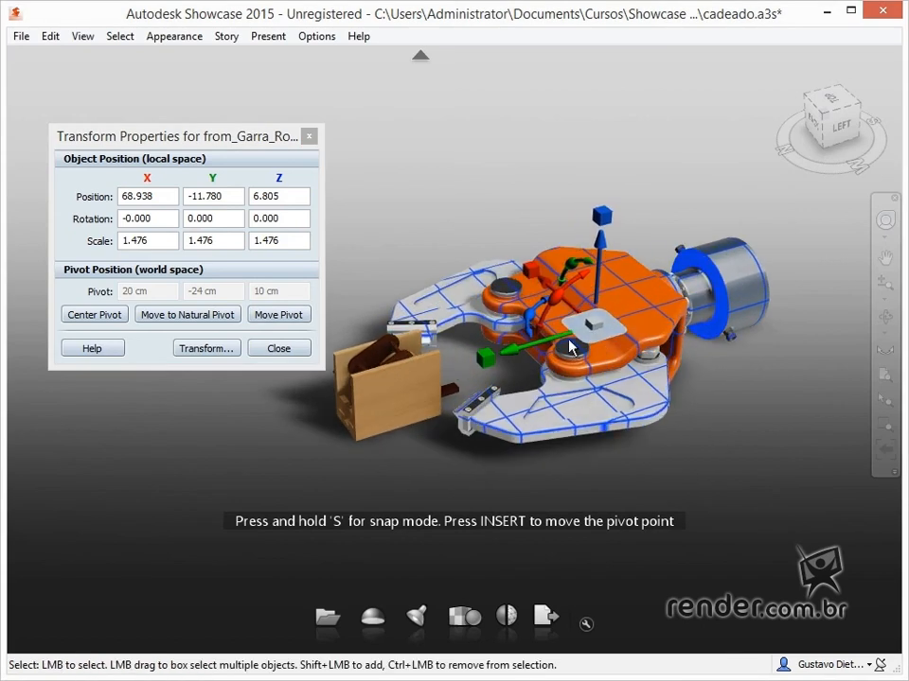
pyautogui.click(306, 320)
pyautogui.moveTo(508, 345); pyautogui.dragTo(431, 382)
pyautogui.click(272, 318)
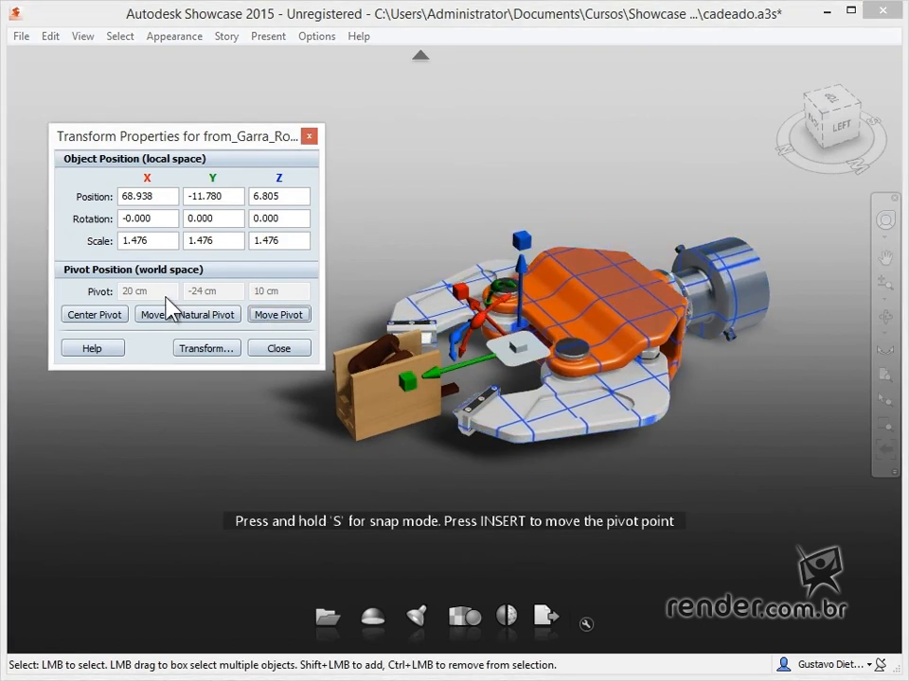
pyautogui.click(111, 315)
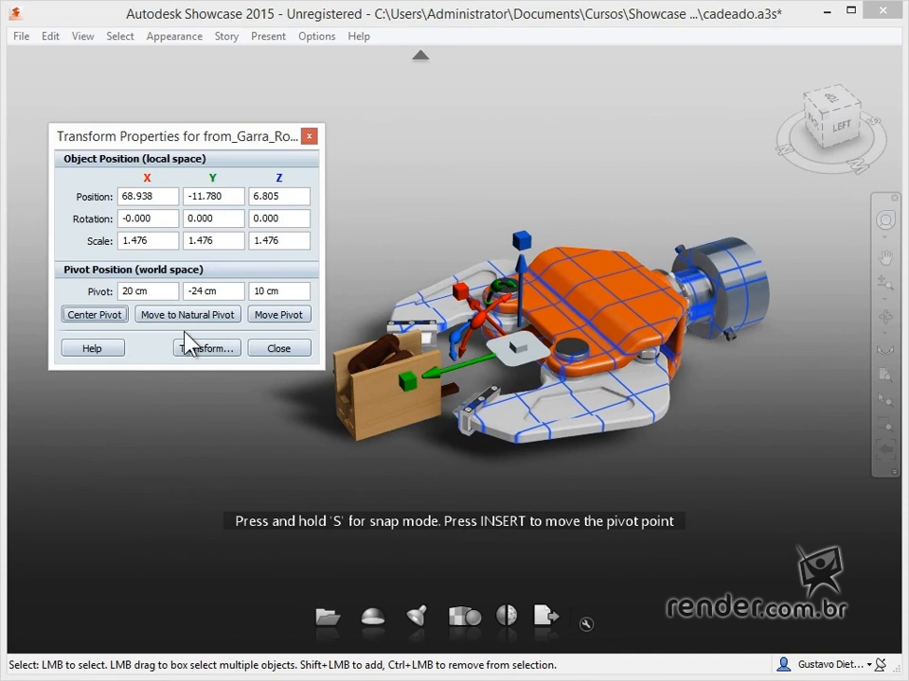
pyautogui.click(239, 316)
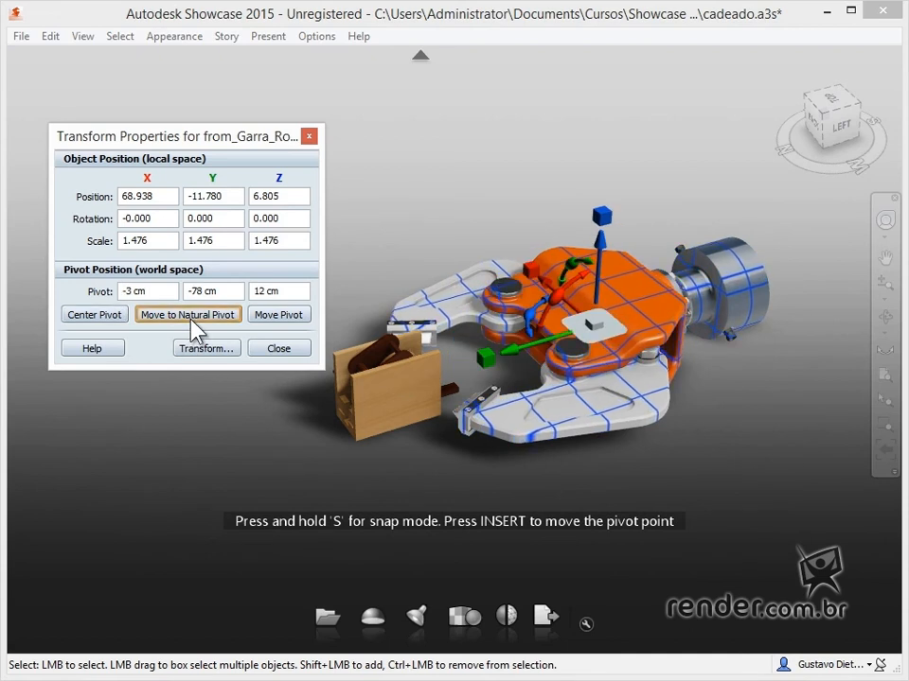
# Move the gripper's pivot freehand along the X handle toward its far jaw
pyautogui.click(276, 316)
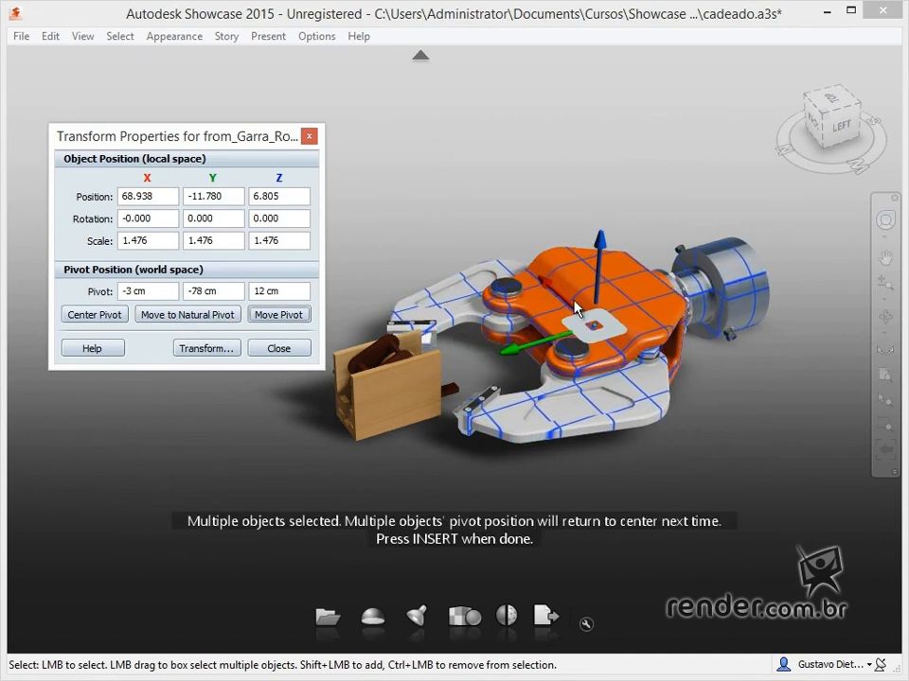
pyautogui.moveTo(552, 288); pyautogui.dragTo(446, 284)
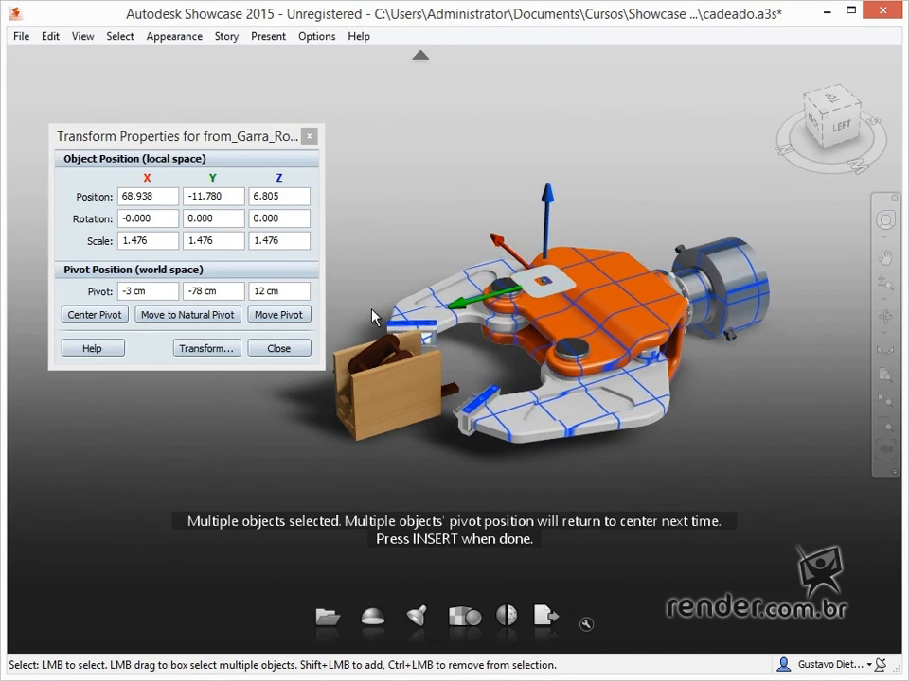
pyautogui.click(255, 318)
# Return the pivot to its natural position and rotate the gripper freehand about the vertical axis to about -39°
pyautogui.click(226, 317)
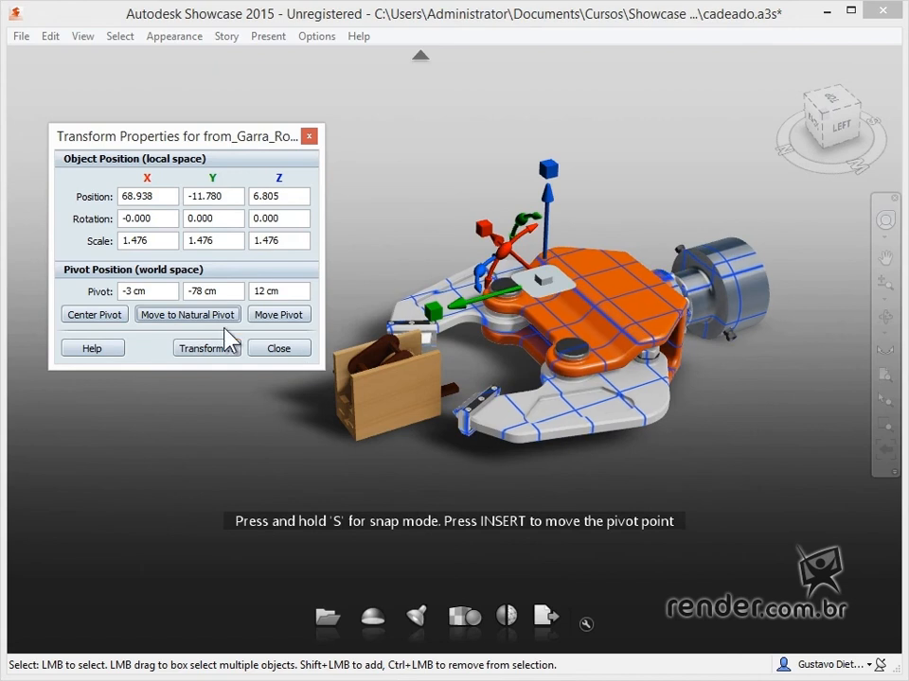
pyautogui.click(170, 322)
pyautogui.moveTo(614, 306); pyautogui.dragTo(433, 371)
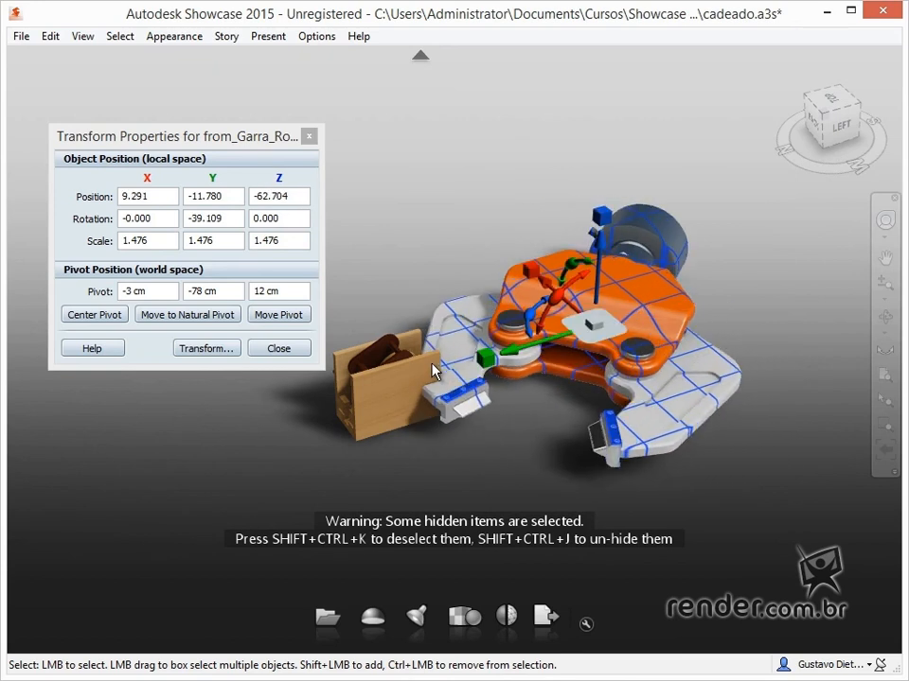
# Move the pivot to the empty area behind the lock and swing the gripper around it to a rotation of about -49°
pyautogui.click(273, 331)
pyautogui.moveTo(591, 320); pyautogui.dragTo(450, 199)
pyautogui.click(273, 317)
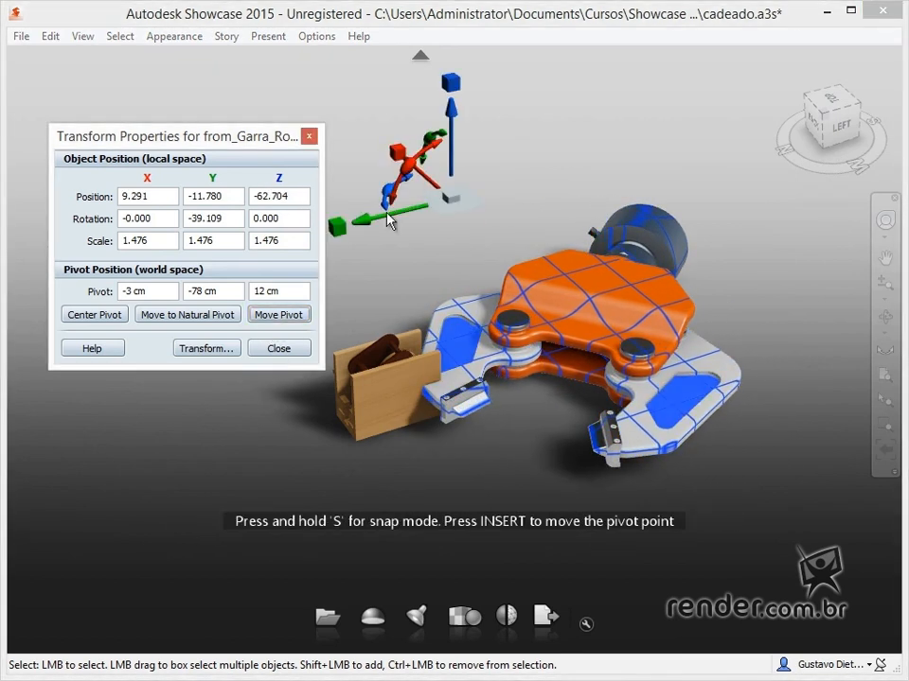
pyautogui.moveTo(395, 199); pyautogui.dragTo(251, 130)
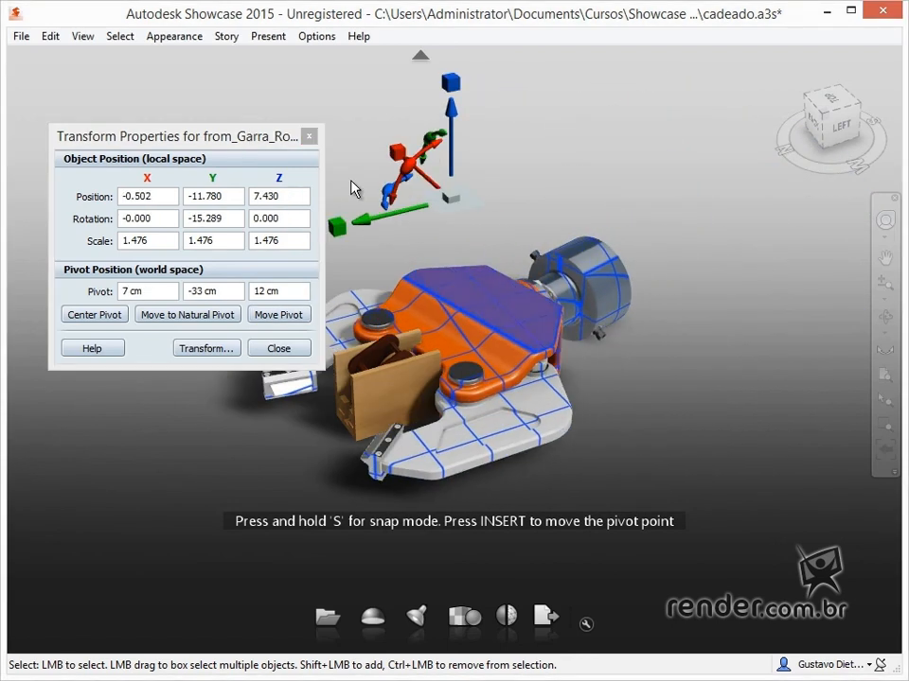
pyautogui.moveTo(404, 186); pyautogui.dragTo(403, 219)
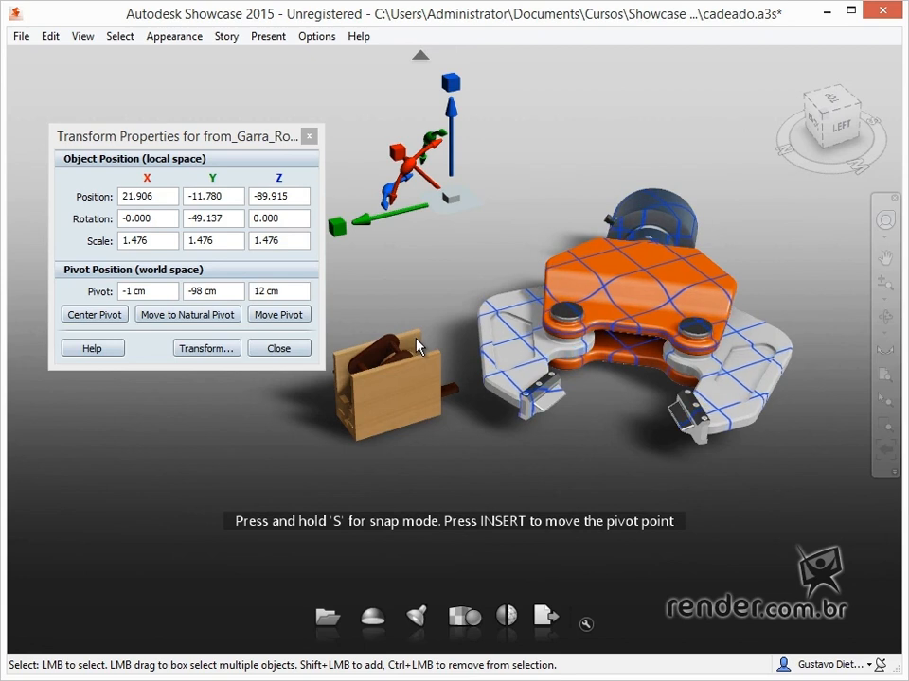
# Close the gripper's transform properties and reframe both models
pyautogui.click(279, 350)
pyautogui.click(396, 287)
pyautogui.moveTo(498, 180); pyautogui.dragTo(791, 458)
pyautogui.moveTo(525, 207); pyautogui.dragTo(511, 241, button='middle')
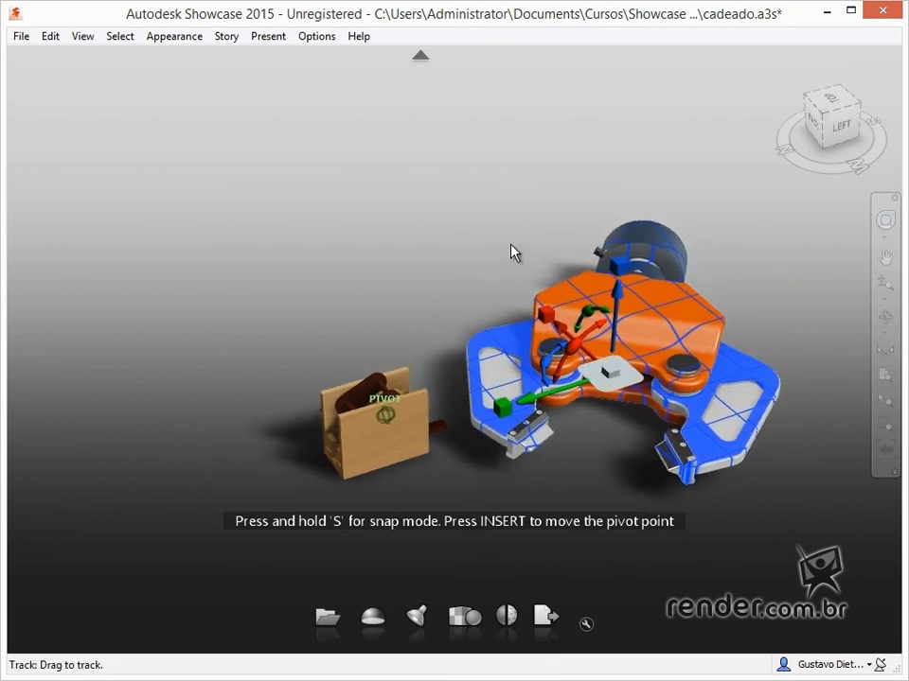
# Hide and redisplay the gripper's transform handles, then deselect the gripper
pyautogui.click(511, 255)
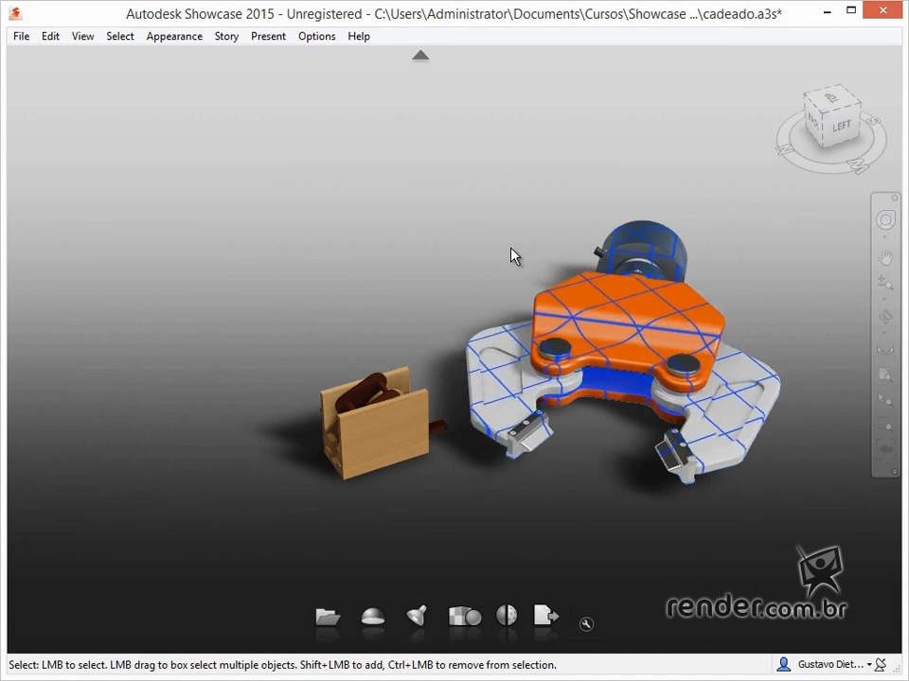
pyautogui.press('h')
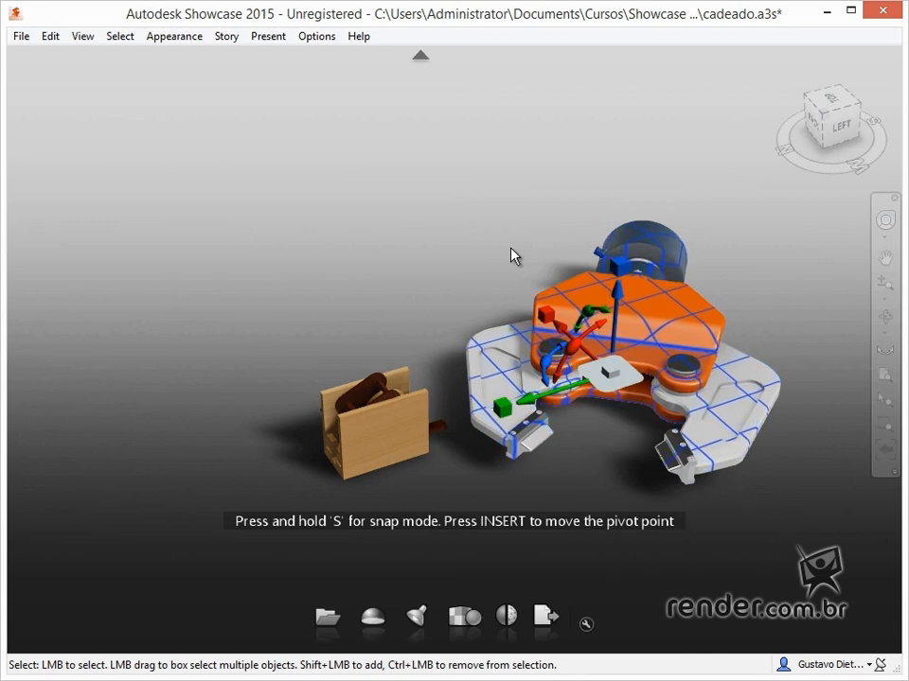
pyautogui.click(512, 255)
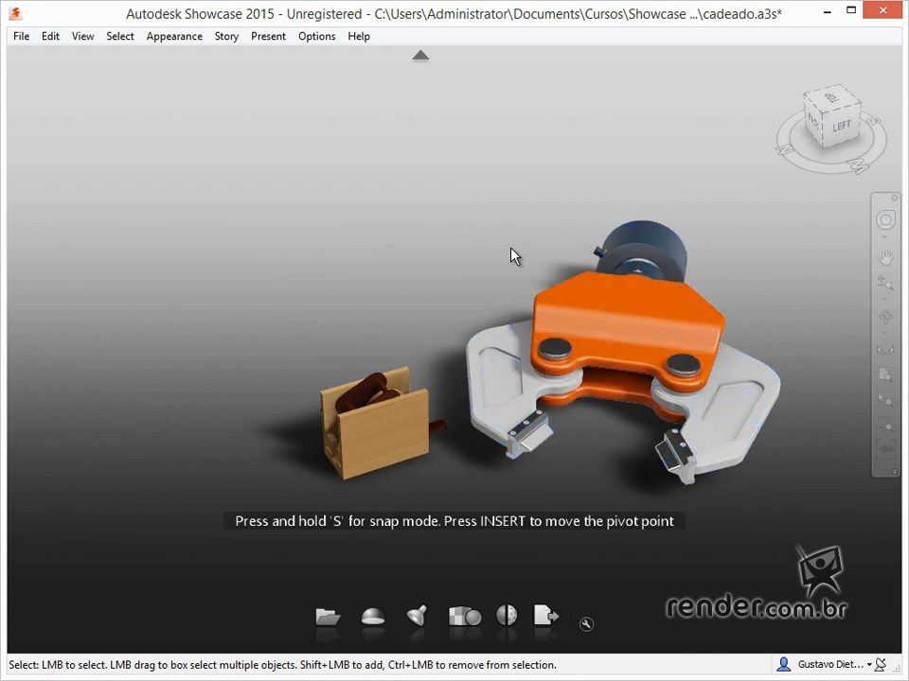